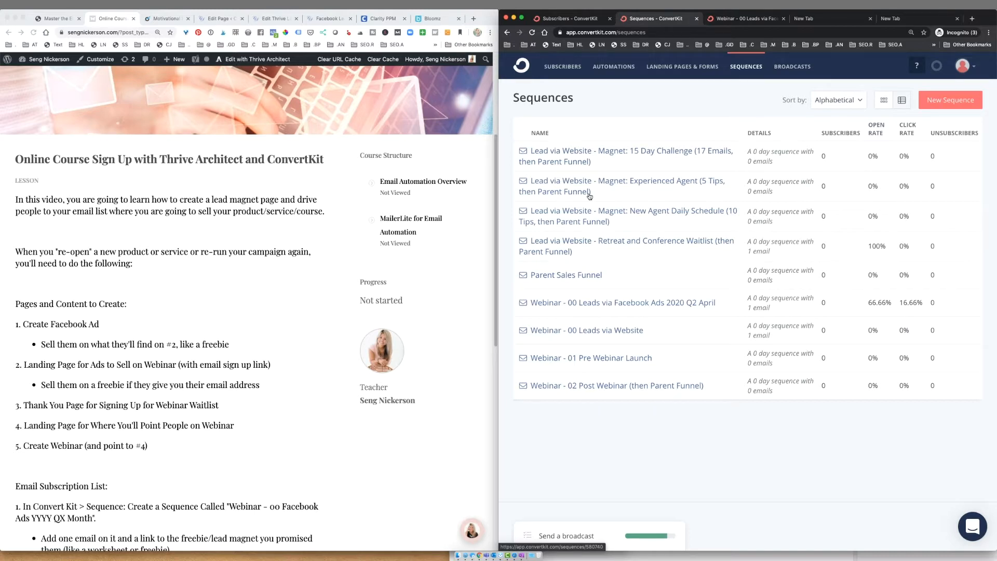
- Mark the webinar landing page step as done in the course checklist
scroll(296, 226, "down", 8)
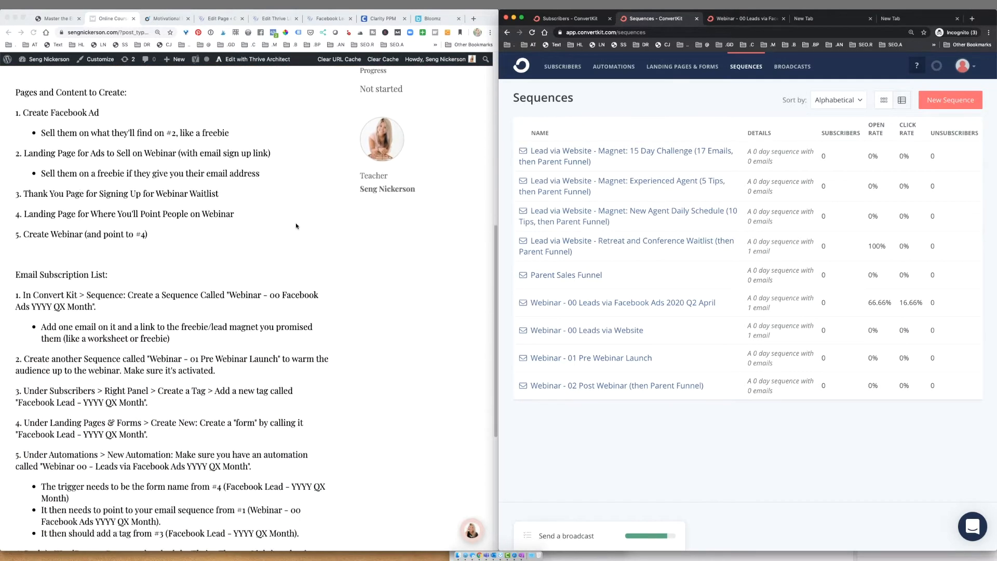
scroll(296, 226, "up", 4)
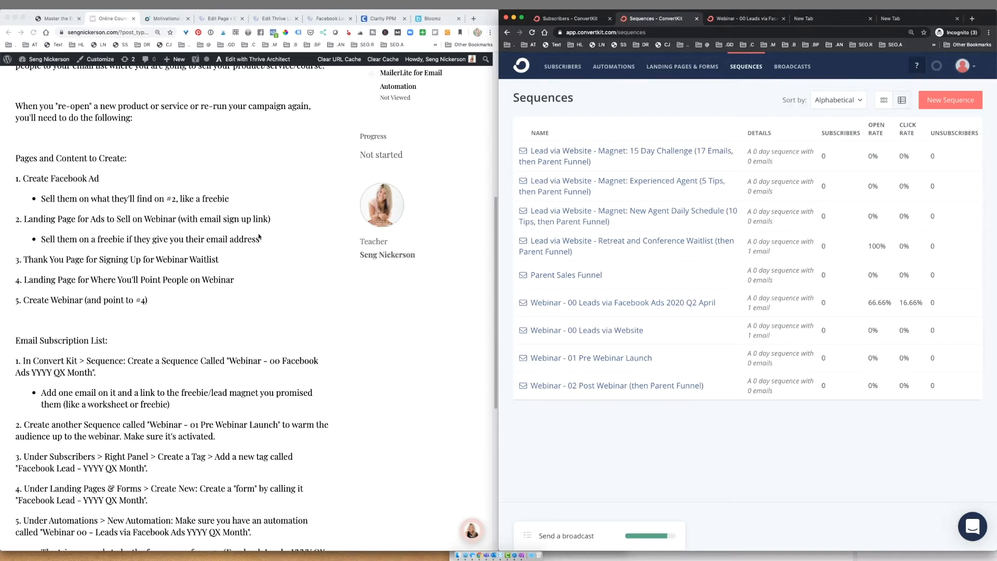
left_click(81, 219)
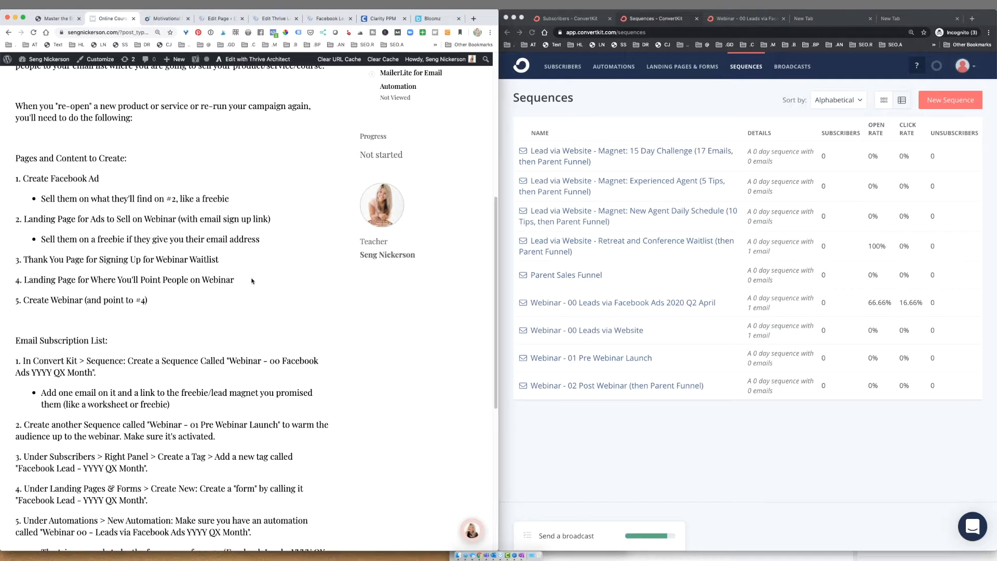
left_click_drag(98, 282, 240, 280)
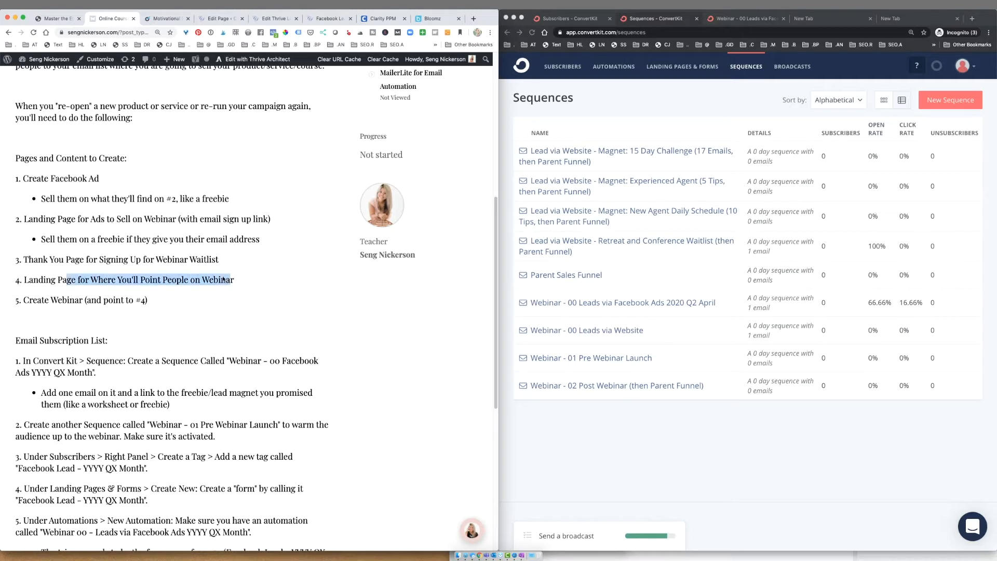
left_click(241, 281)
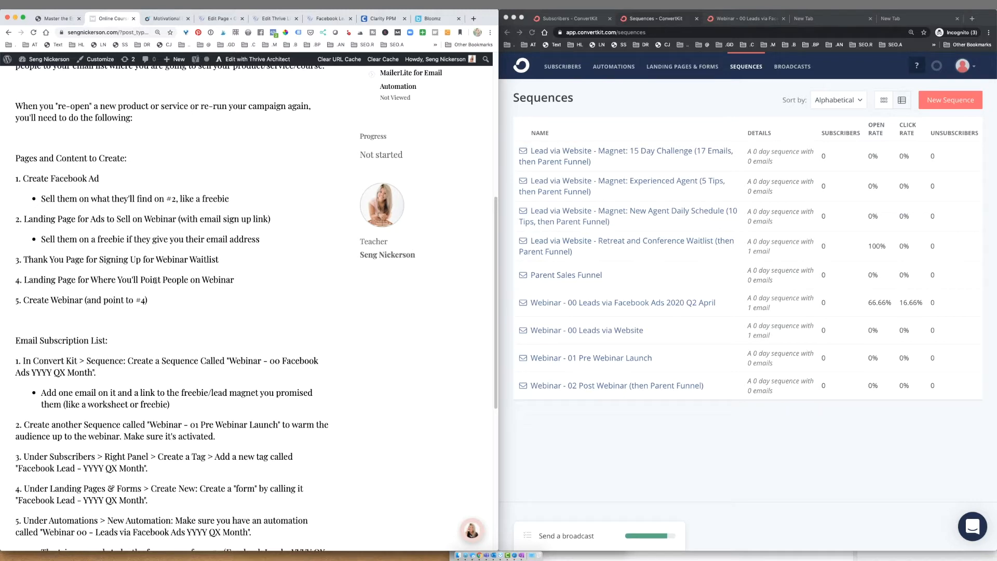
- Reload the ConvertKit sequences list, try card and list views, and keep alphabetical sorting
scroll(156, 280, "down", 5)
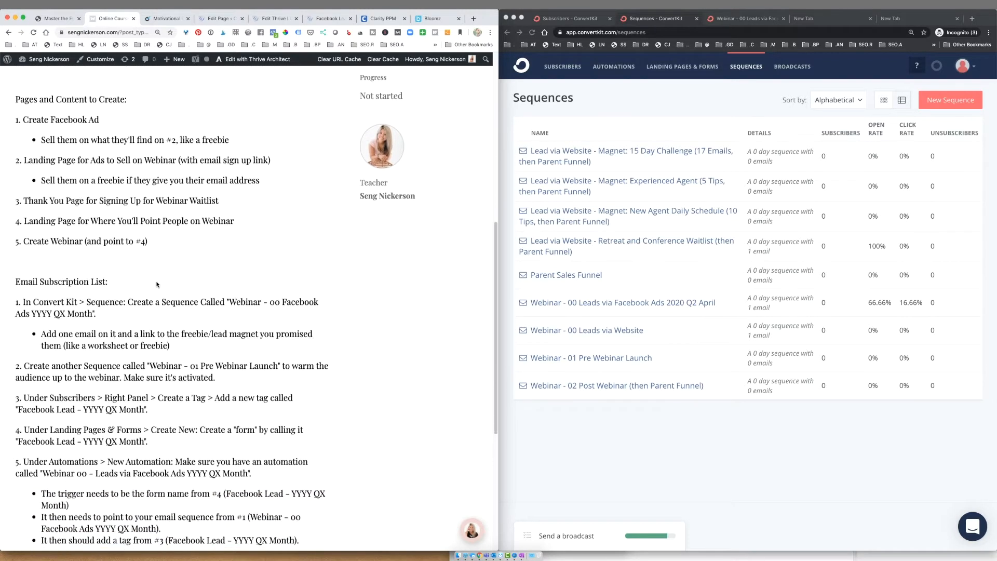
scroll(156, 282, "down", 2)
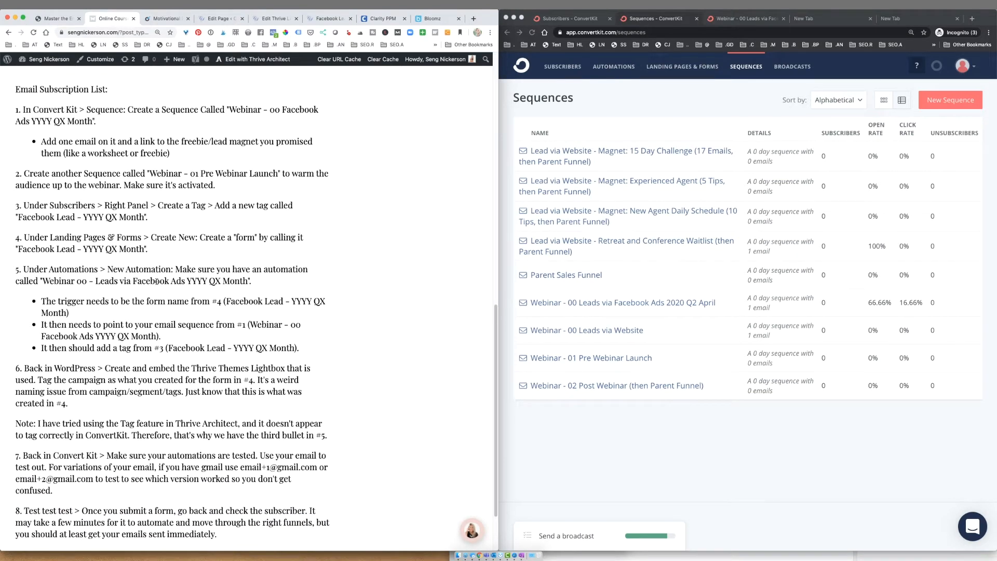
scroll(157, 282, "down", 1)
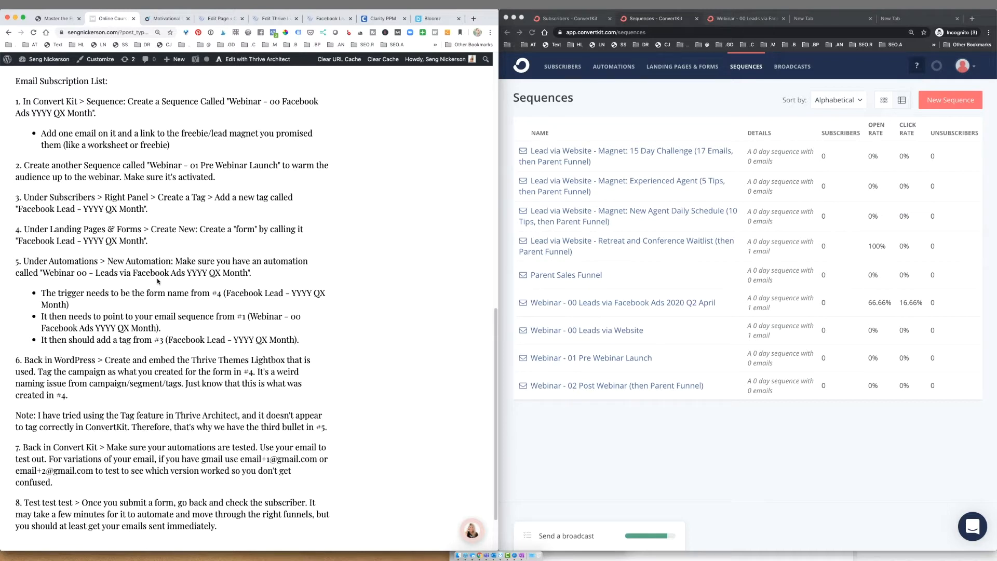
left_click(747, 108)
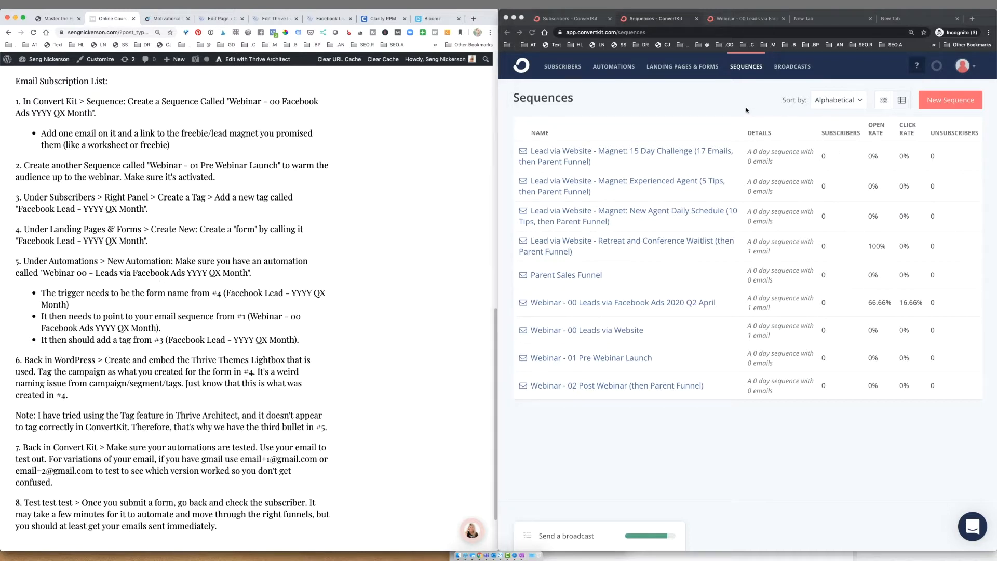
left_click(753, 74)
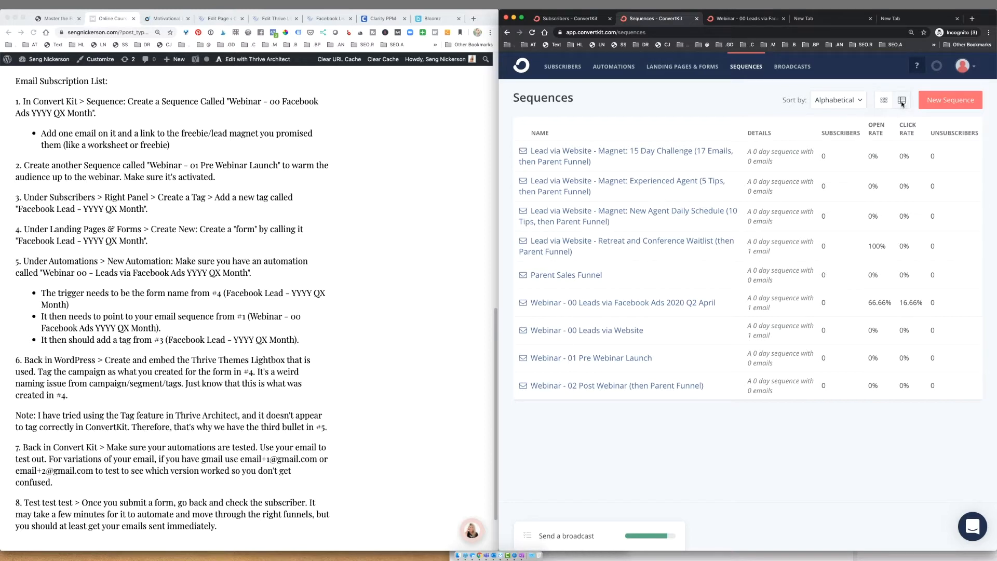
left_click(885, 100)
left_click(903, 100)
left_click(856, 100)
left_click(766, 109)
- Review the Webinar - 00 Leads via Facebook Ads 2020 Q2 April sequence
left_click(657, 304)
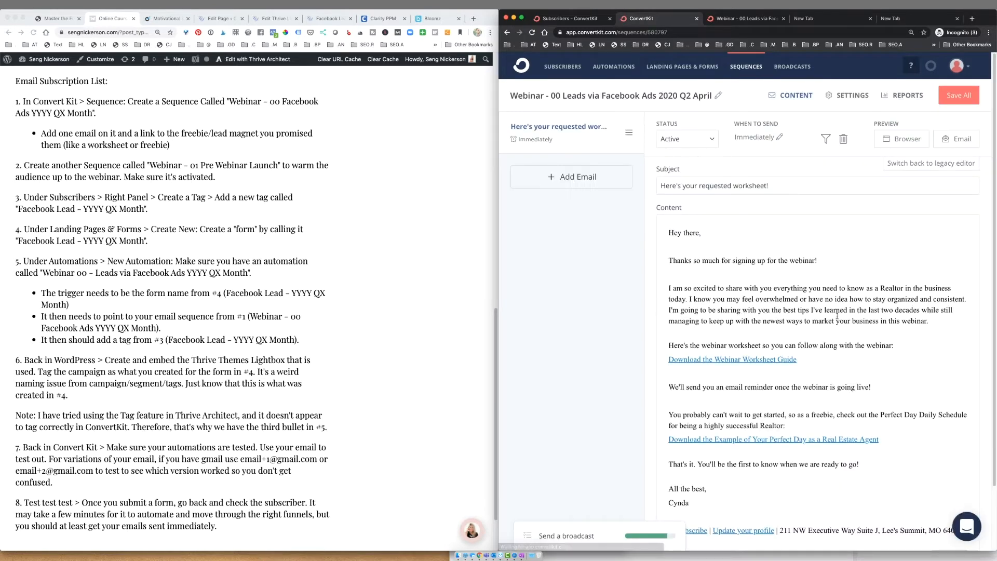
scroll(894, 340, "down", 2)
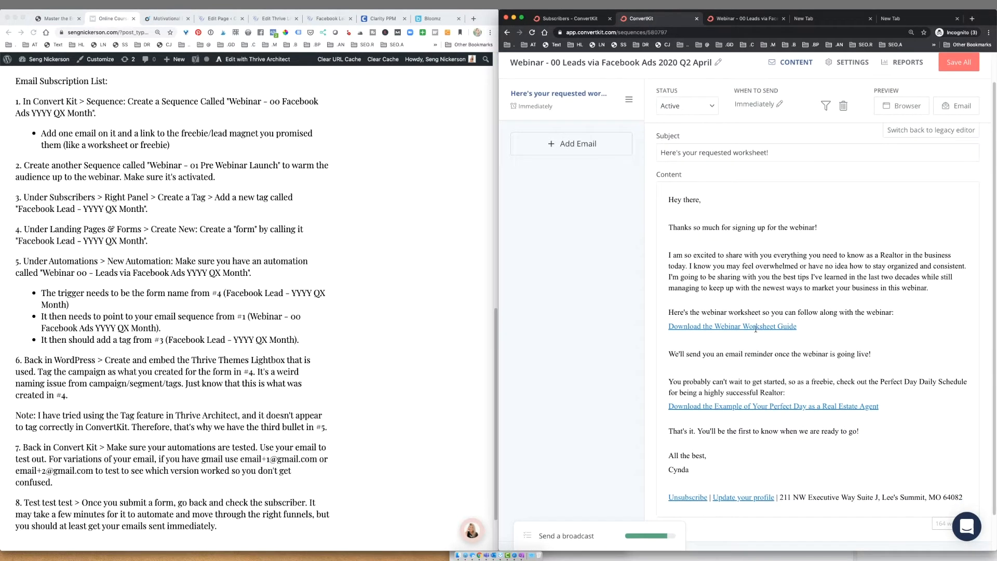
scroll(756, 328, "up", 2)
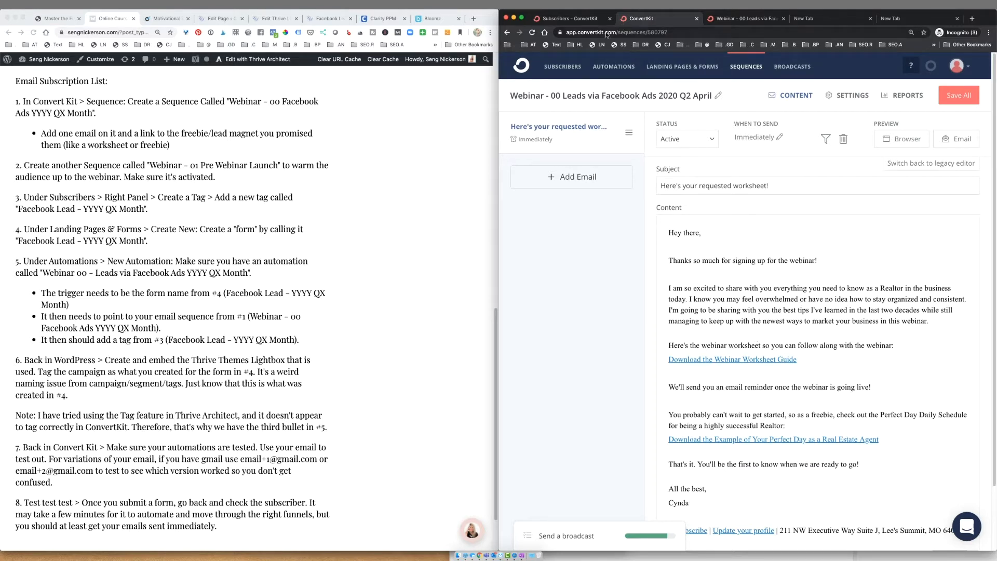
left_click(508, 34)
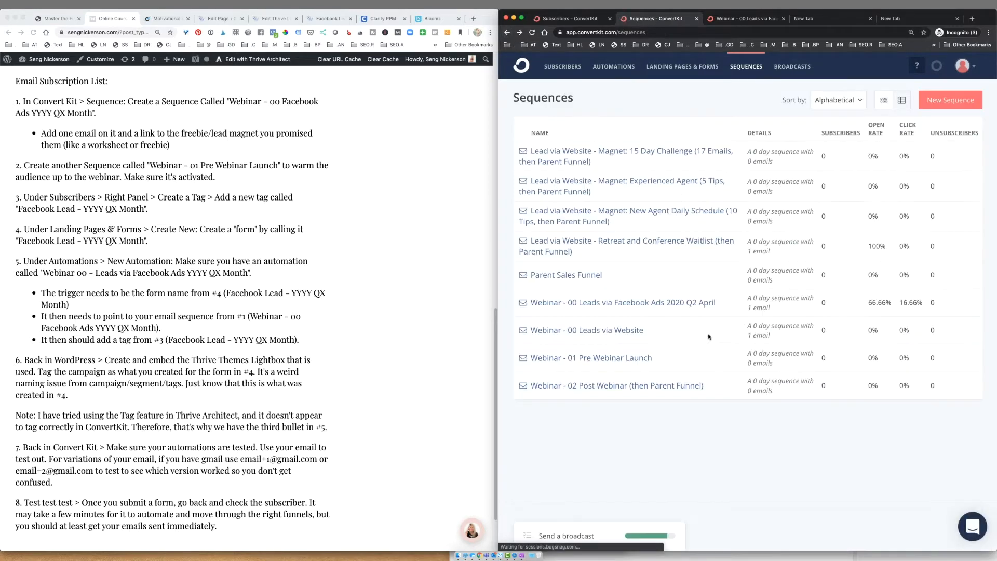
- Review the five emails of the Webinar - 01 Pre Webinar Launch sequence
left_click(642, 363)
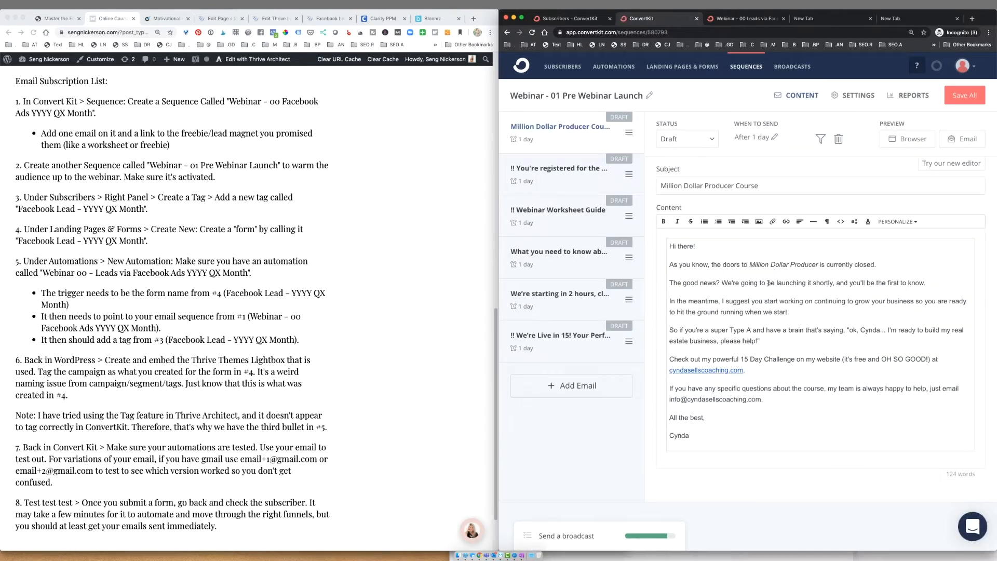
left_click(560, 171)
left_click(561, 211)
left_click(565, 244)
left_click(575, 286)
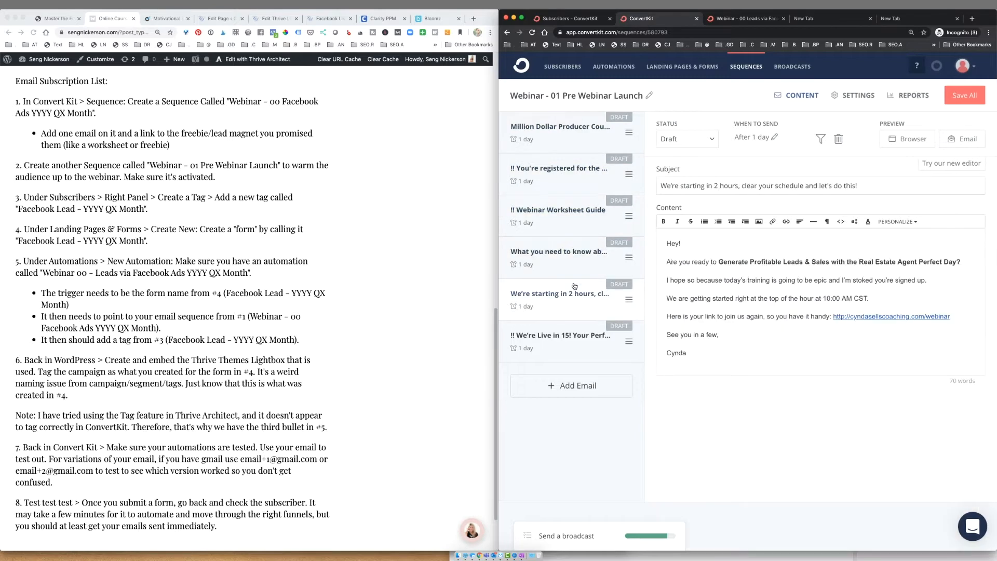
left_click(567, 339)
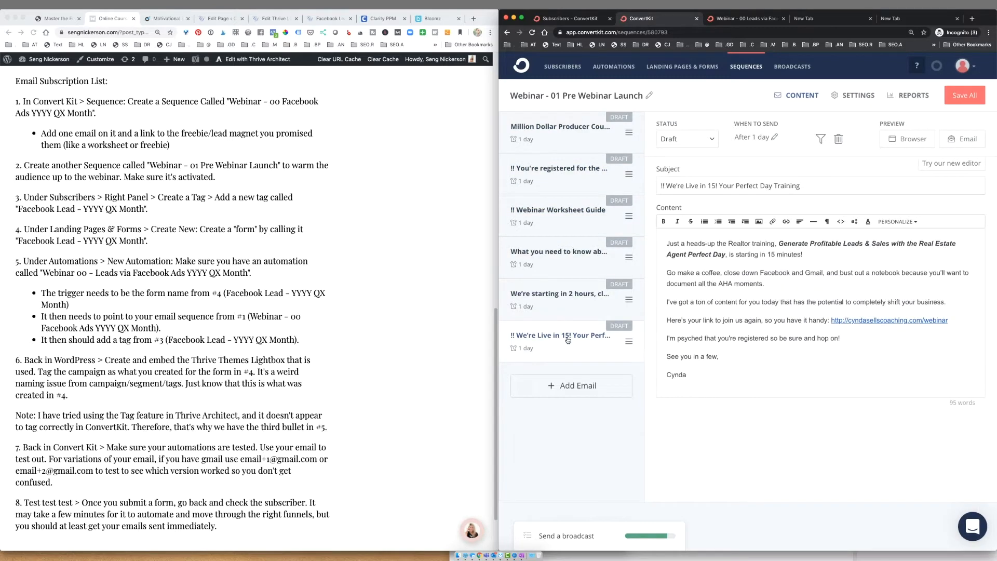
left_click(508, 33)
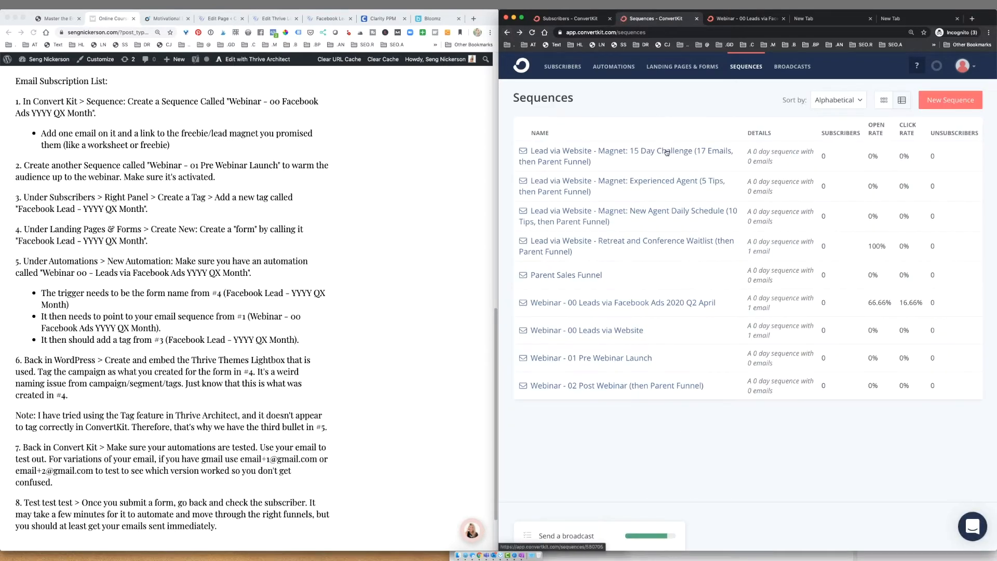
- Mark checklist step 2 about the pre-webinar sequence
left_click(265, 169)
left_click_drag(247, 180, 106, 165)
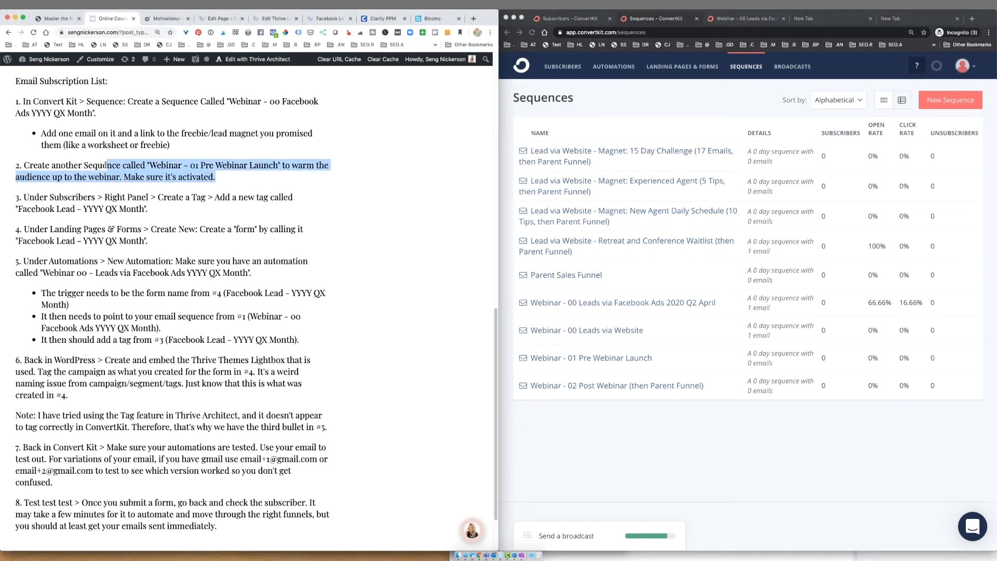
left_click(246, 177)
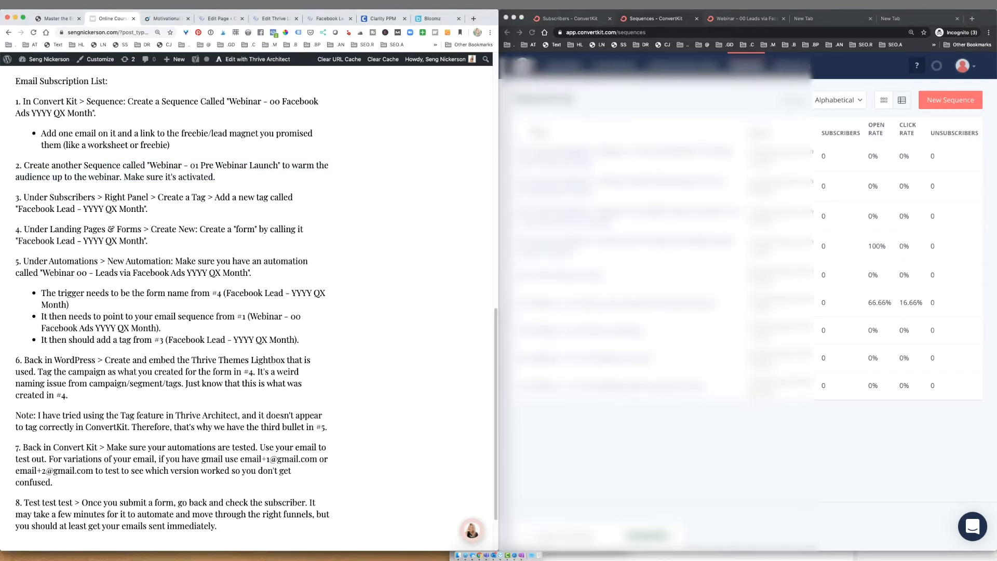
- Check the Facebook Lead tag count on the Subscribers overview, then go to Landing Pages & Forms
left_click(639, 271)
left_click(564, 66)
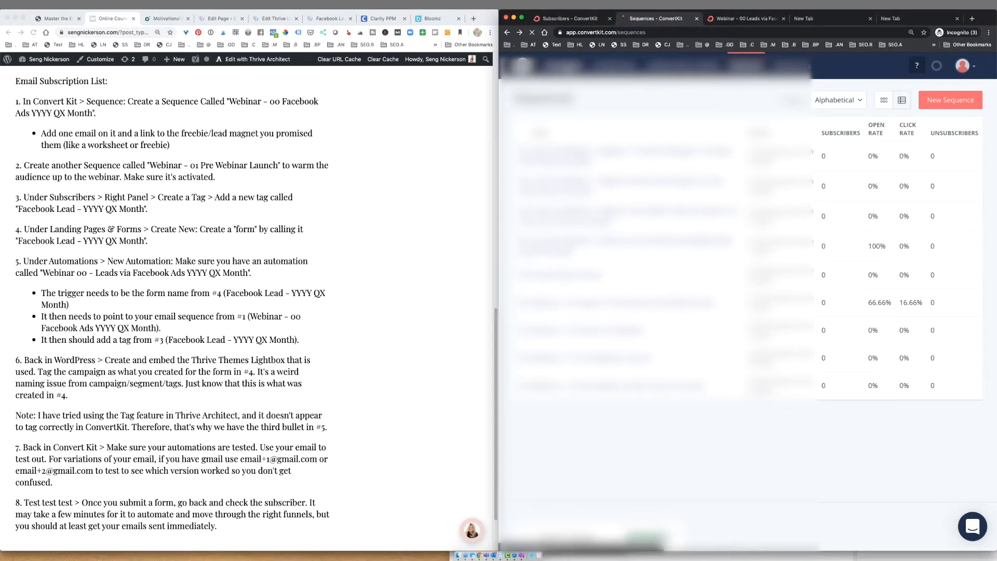
scroll(954, 392, "down", 7)
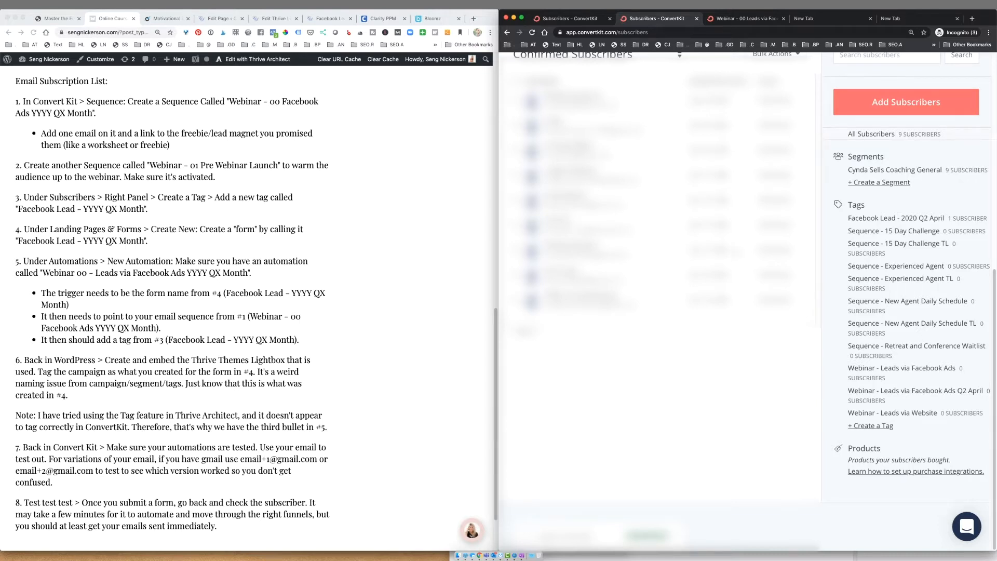
scroll(660, 312, "up", 3)
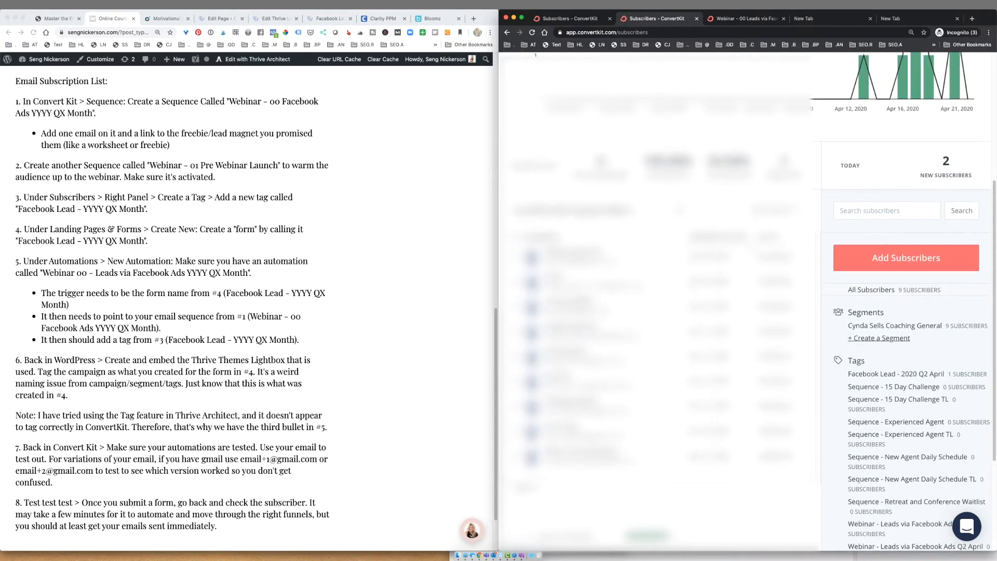
scroll(915, 368, "down", 1)
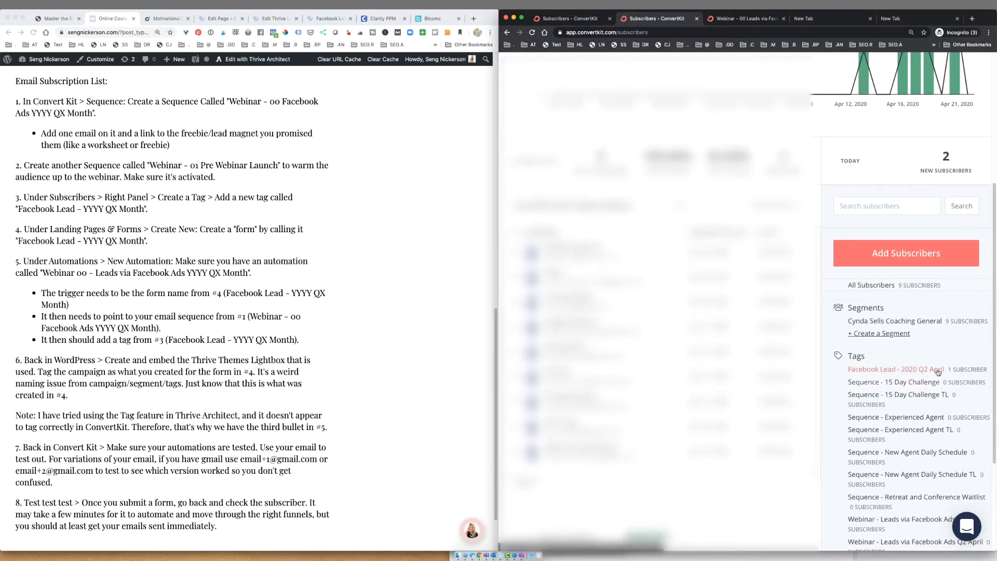
left_click(910, 363)
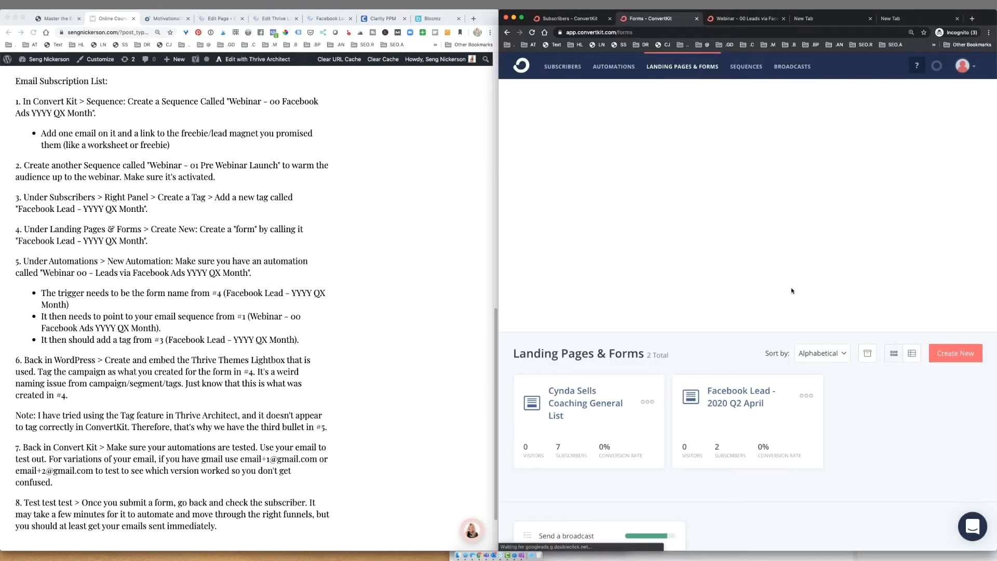
- Duplicate the Facebook Lead - 2020 Q2 April form and rename it 'Facebook Lead - 2020 Q3 September'
left_click(806, 395)
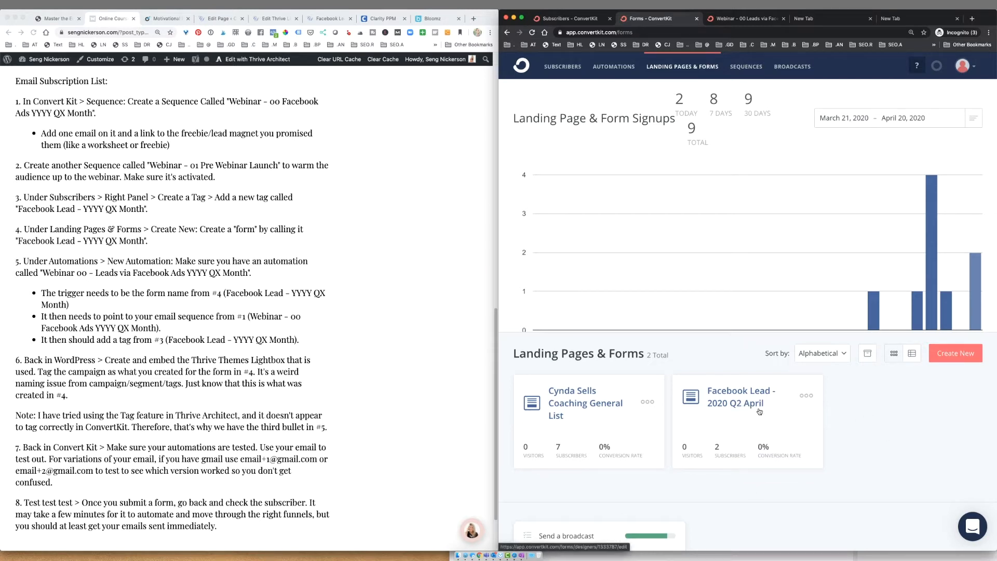
left_click(806, 395)
left_click(793, 463)
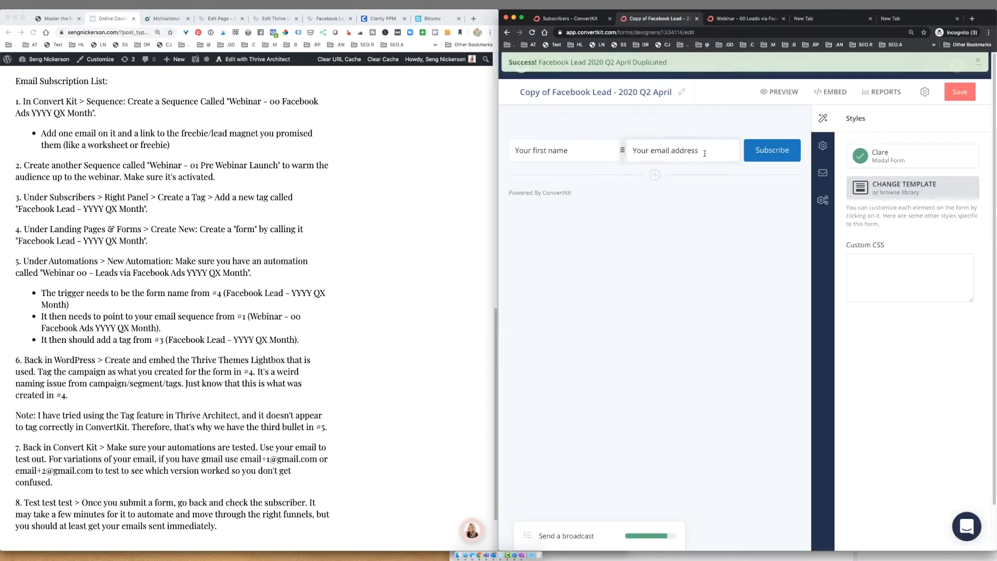
left_click(683, 93)
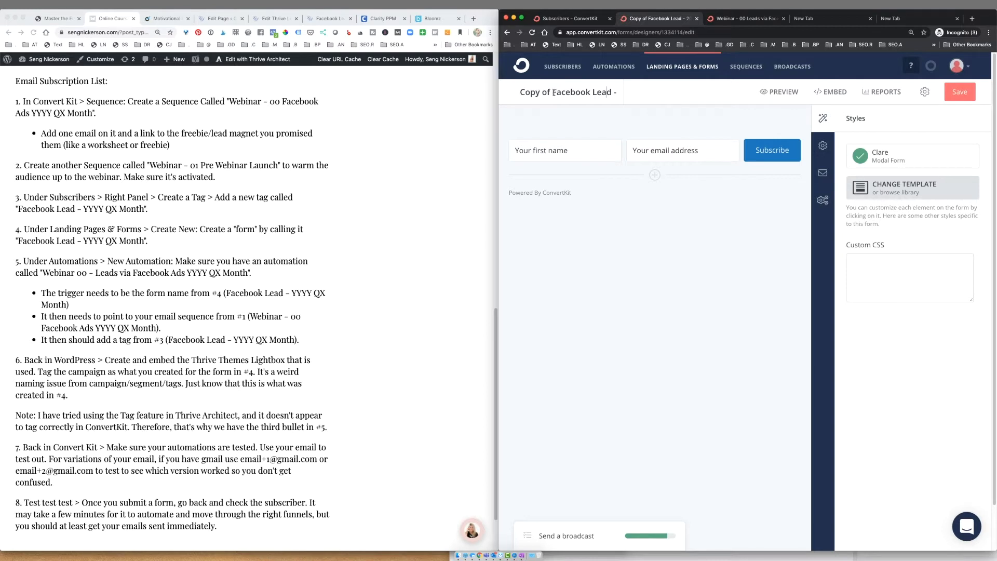
left_click_drag(553, 92, 518, 89)
key("BackSpace")
left_click_drag(606, 92, 647, 94)
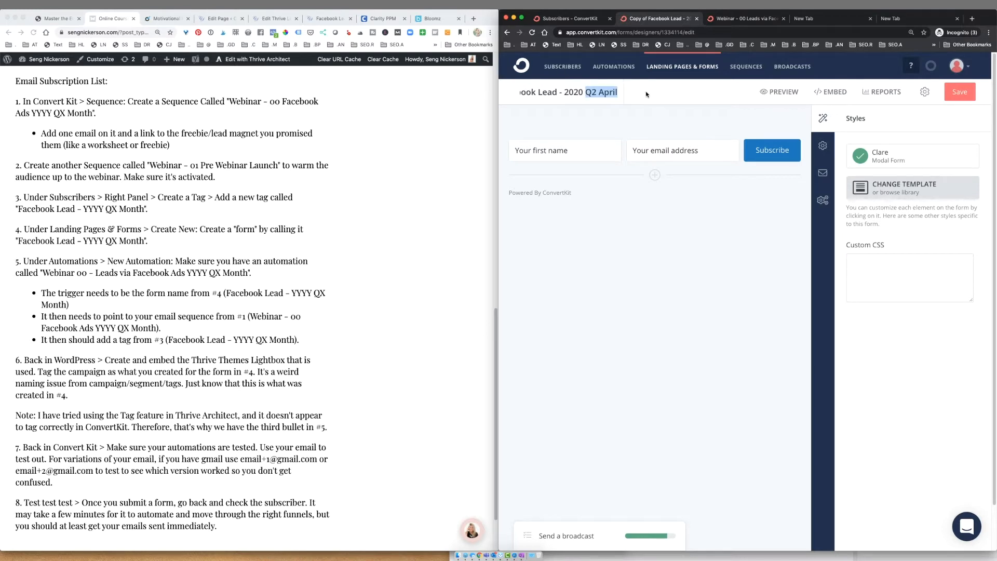
type("Q3 ")
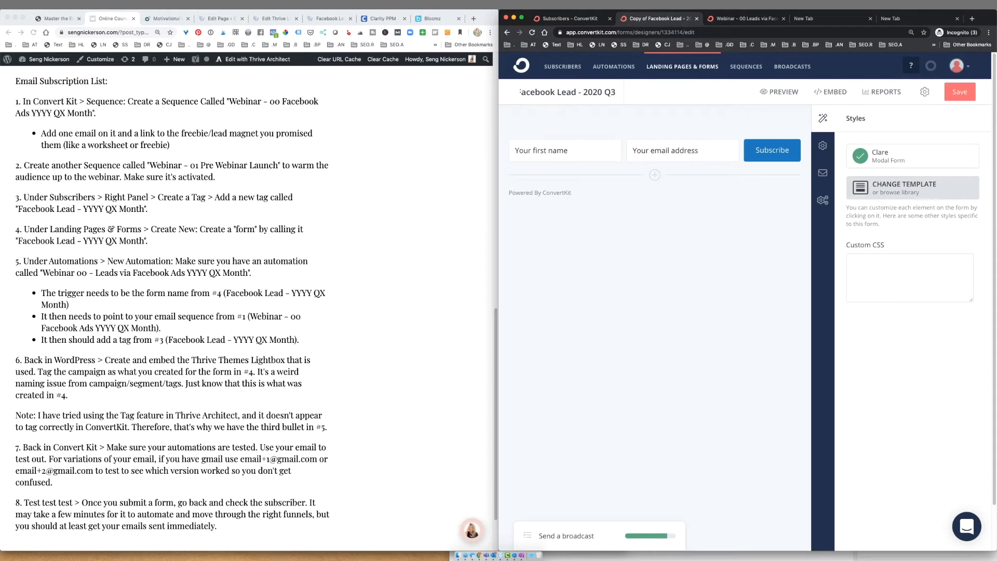
type("September")
key("Return")
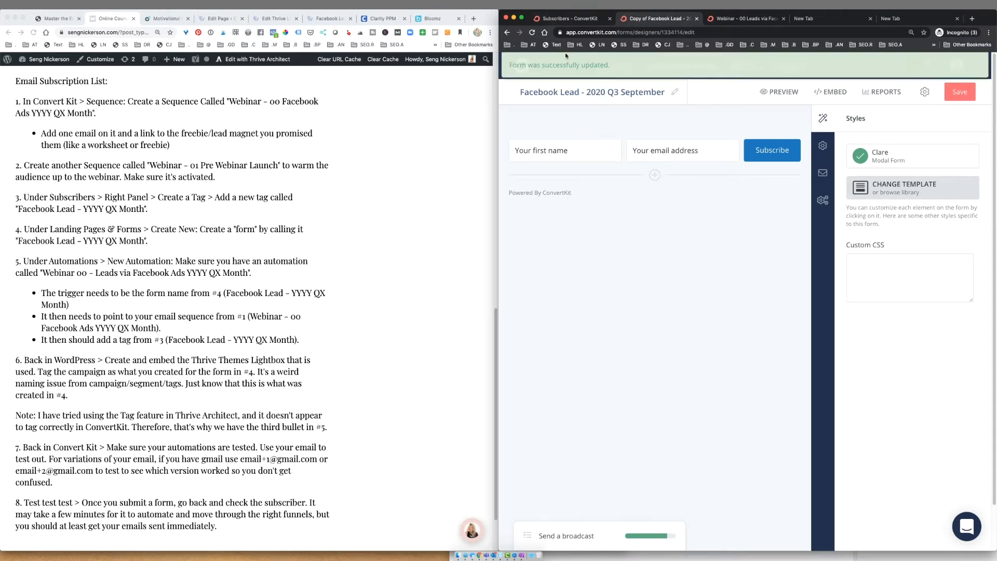
- Return to the forms list and reload it so the new form appears
left_click(508, 33)
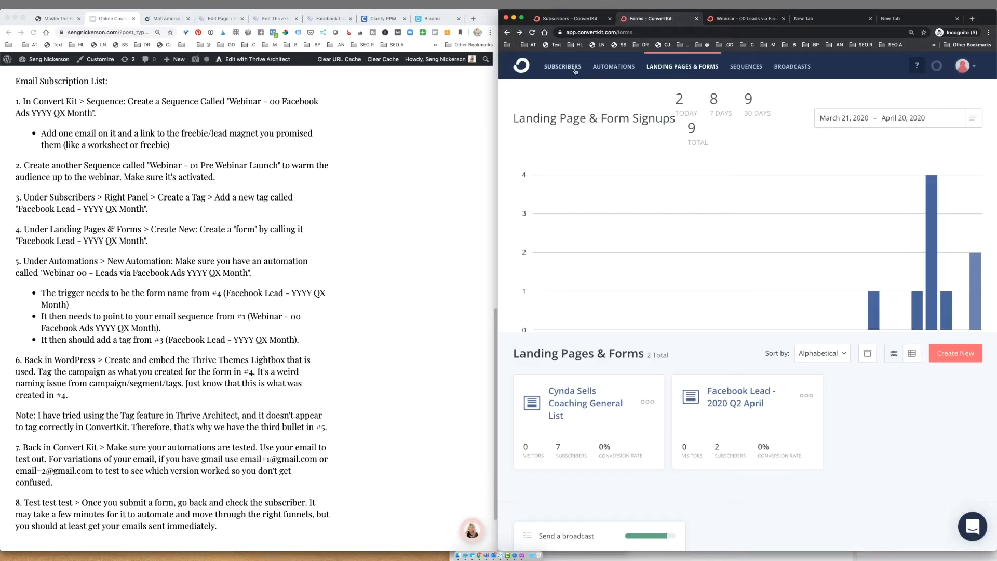
left_click(533, 32)
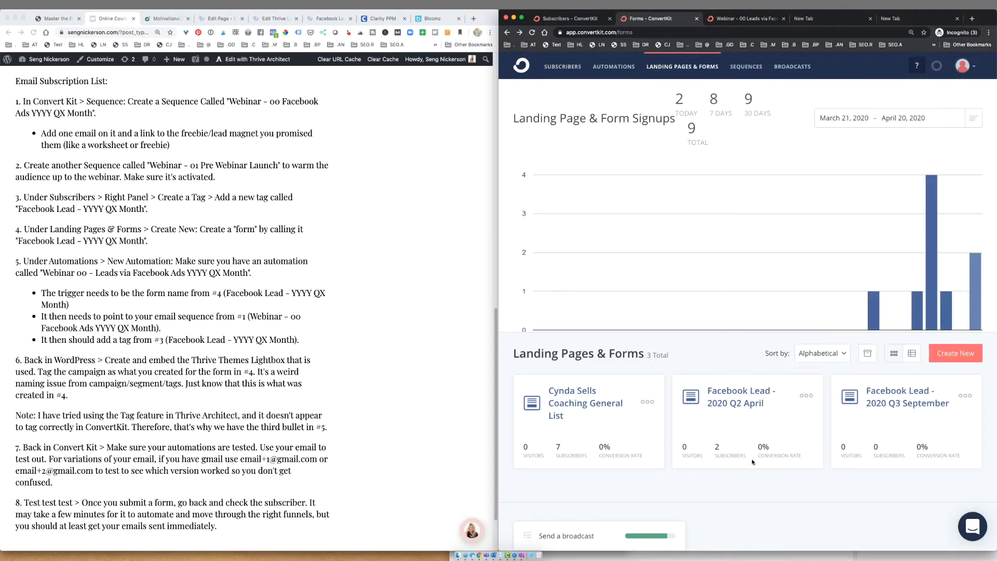
left_click(343, 270)
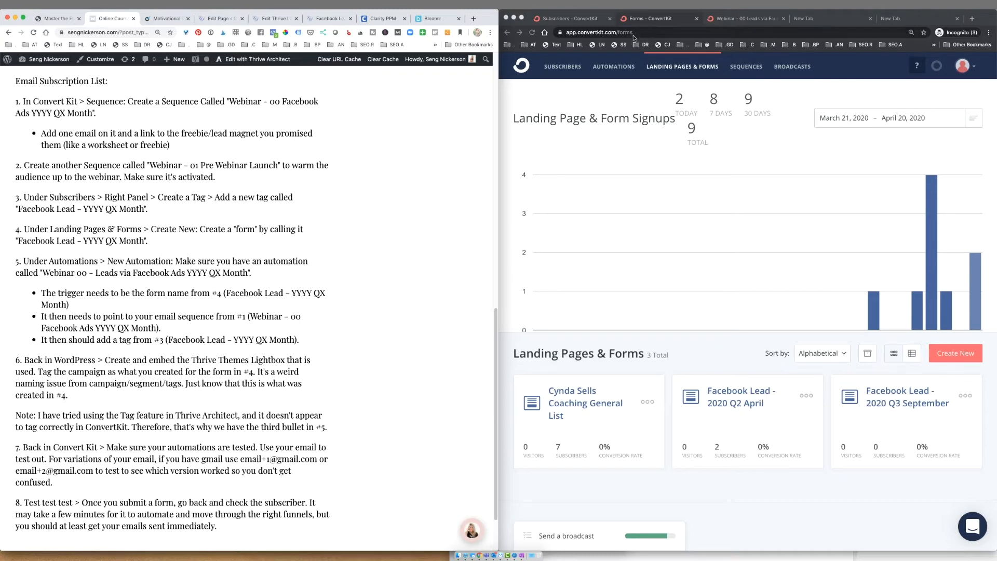
- Open the Webinar - 00 Leads via Facebook Ads 2020 Q2 April automation and review its trigger, sequence, tag and wait steps
left_click(623, 67)
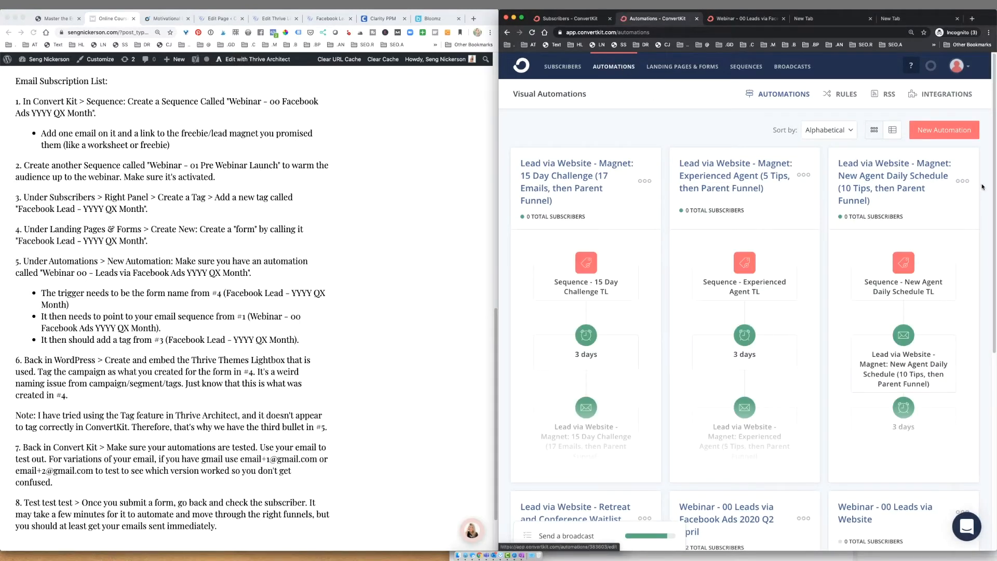
scroll(965, 147, "down", 2)
scroll(965, 147, "down", 5)
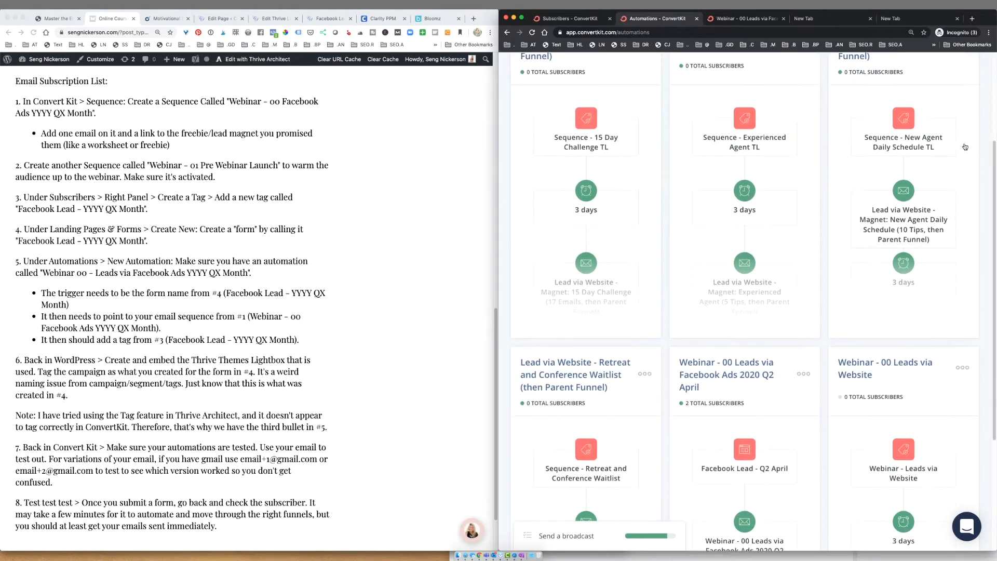
left_click(741, 249)
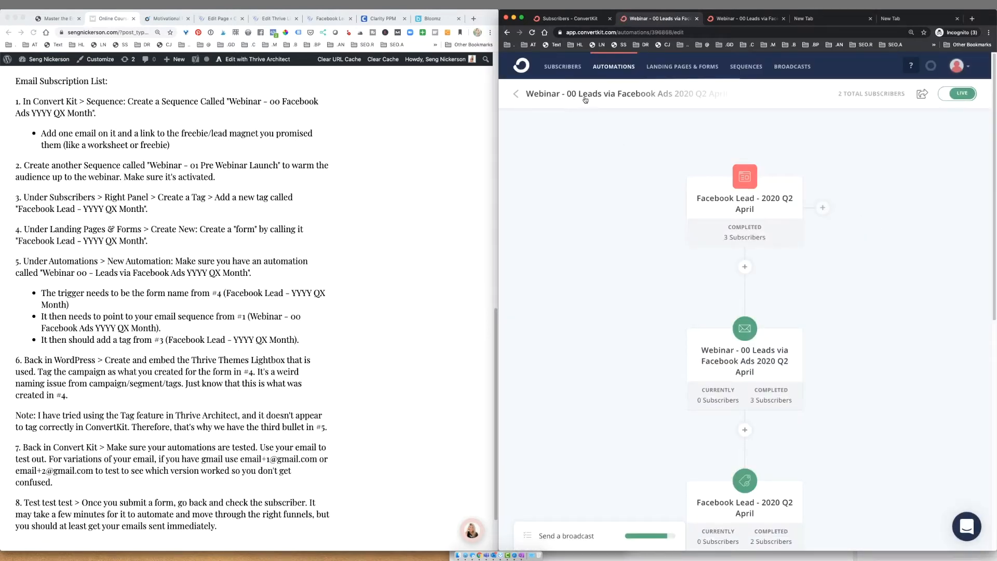
scroll(822, 178, "down", 1)
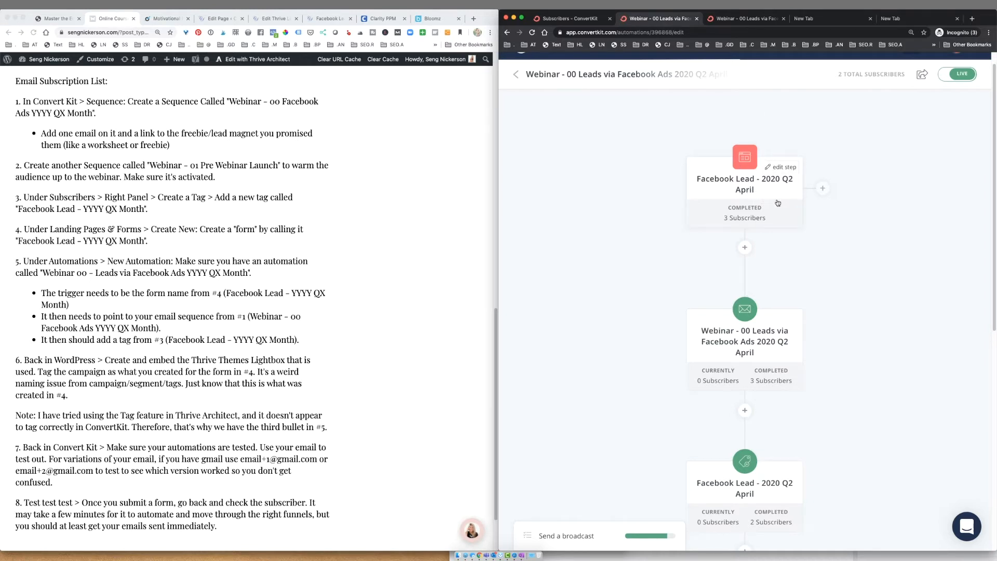
scroll(759, 250, "down", 3)
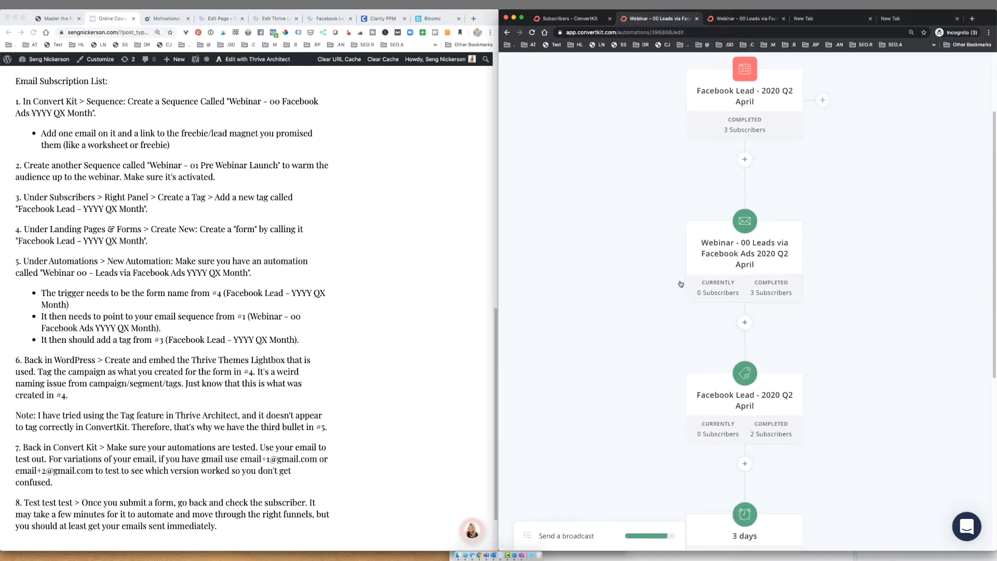
scroll(795, 242, "down", 1)
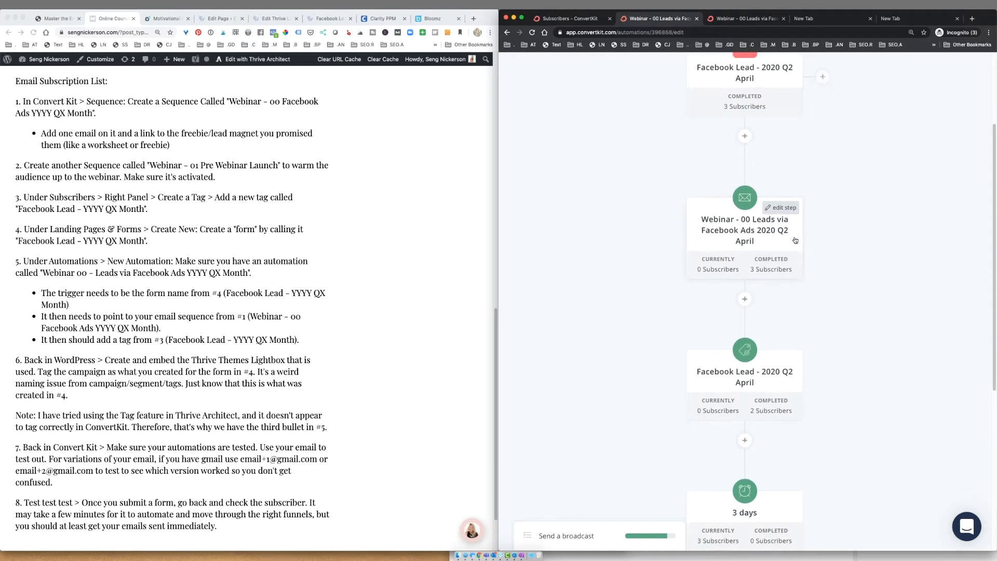
scroll(795, 240, "down", 2)
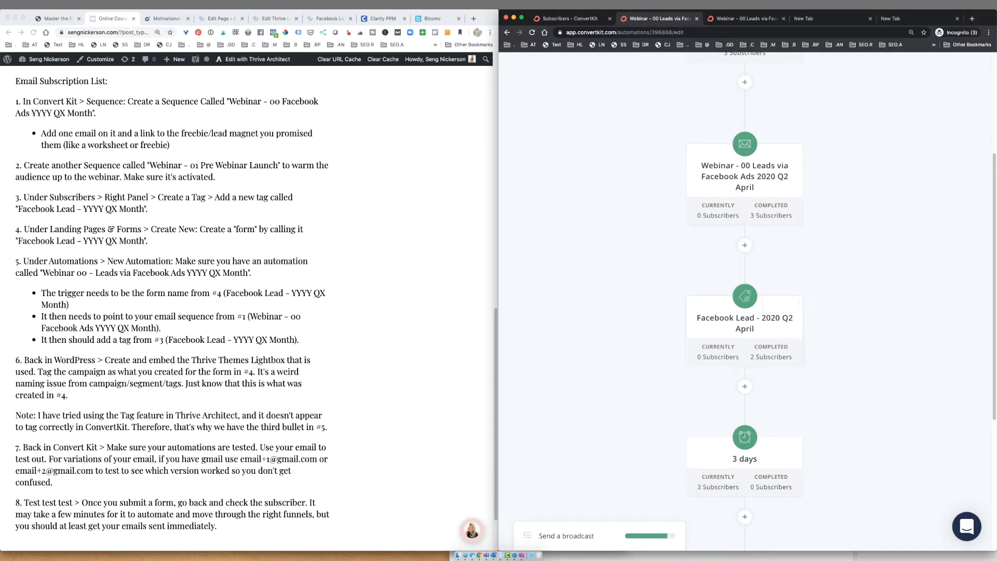
left_click(162, 19)
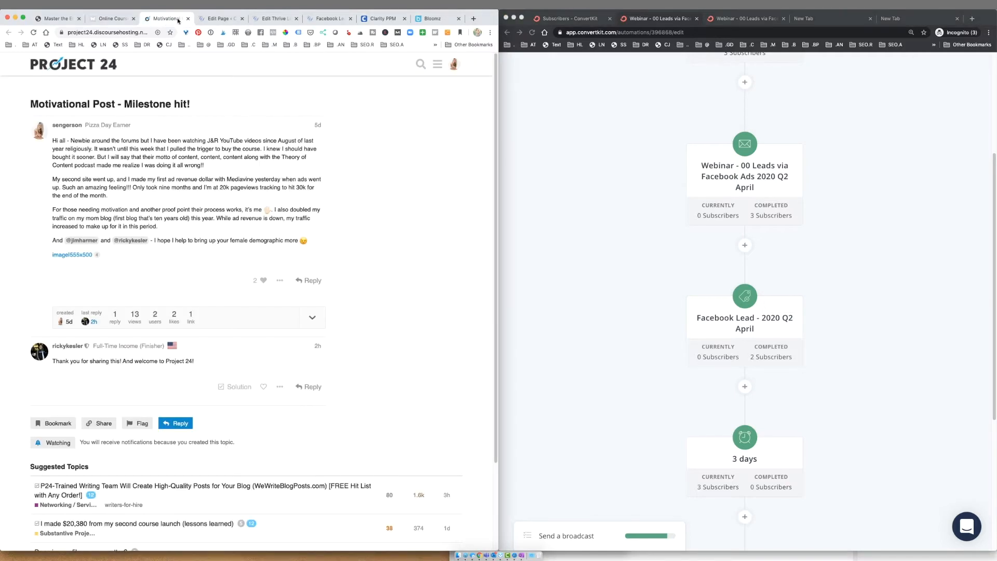
left_click(212, 20)
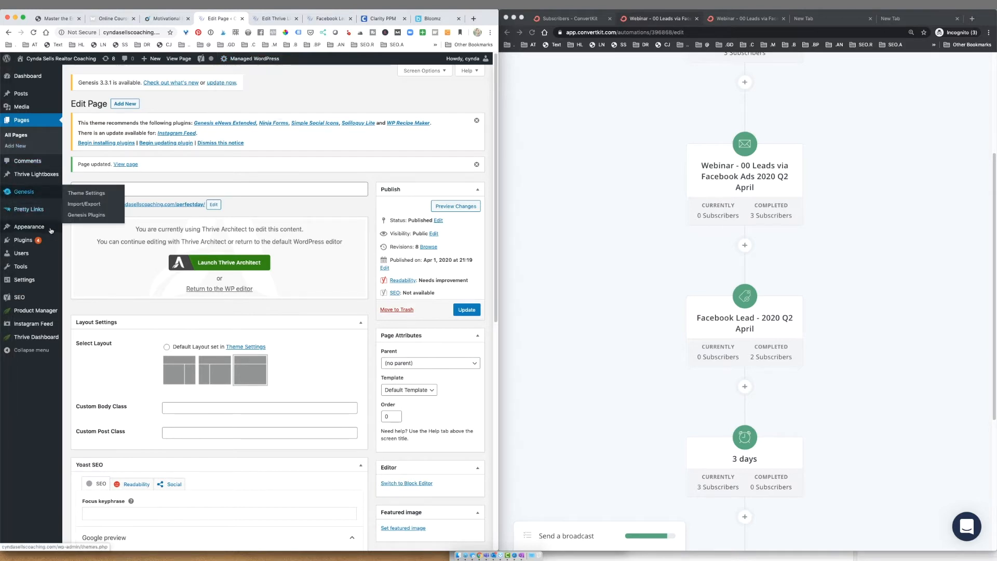
- Open the Facebook Lead lightbox in Thrive Architect and check its form's ConvertKit list
left_click(47, 179)
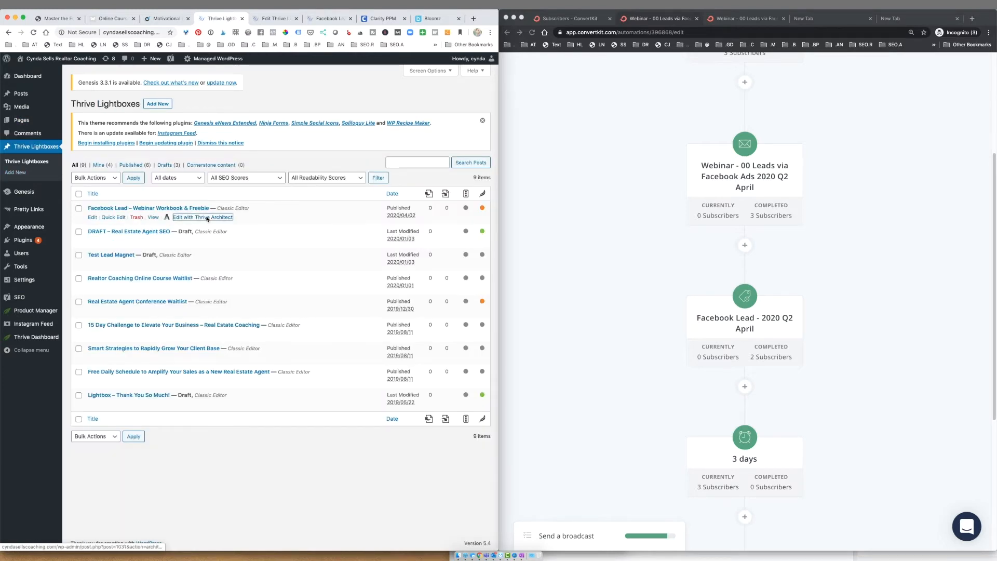
left_click(206, 218)
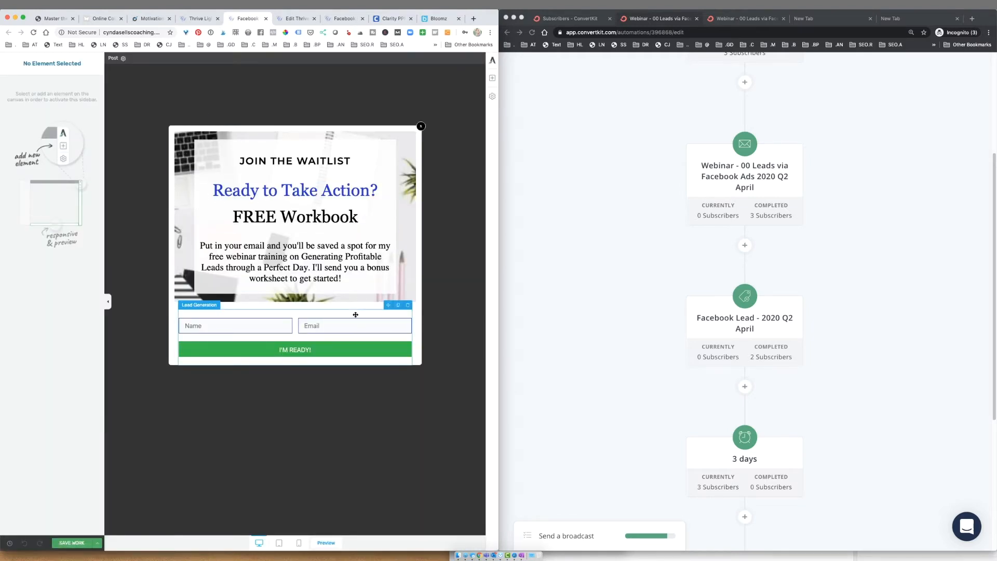
left_click(355, 315)
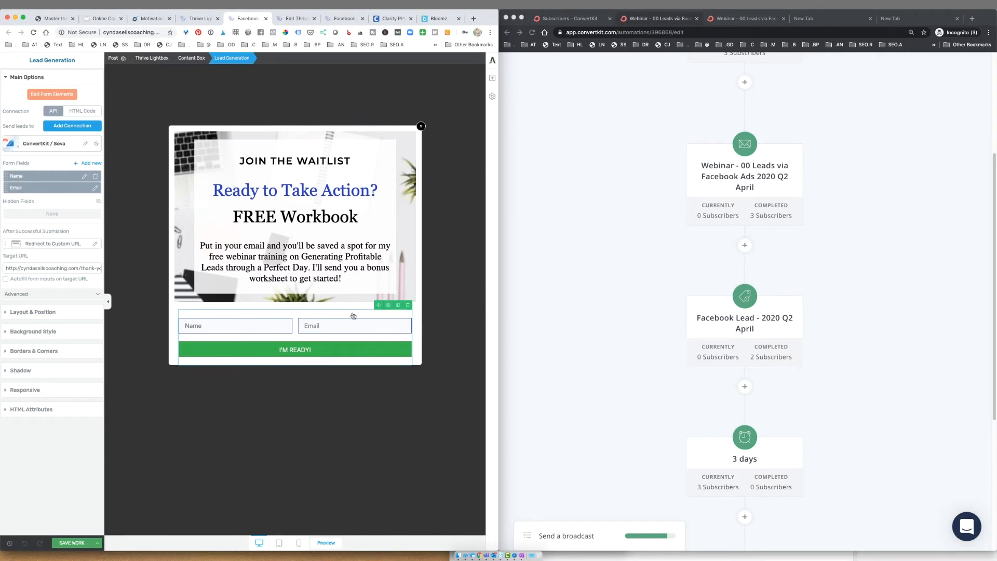
left_click(84, 145)
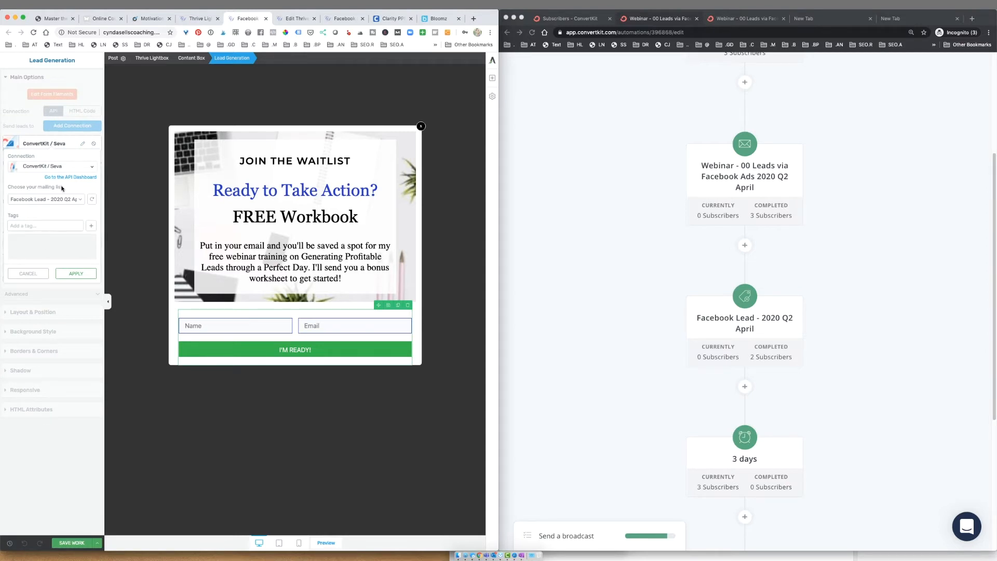
left_click(194, 20)
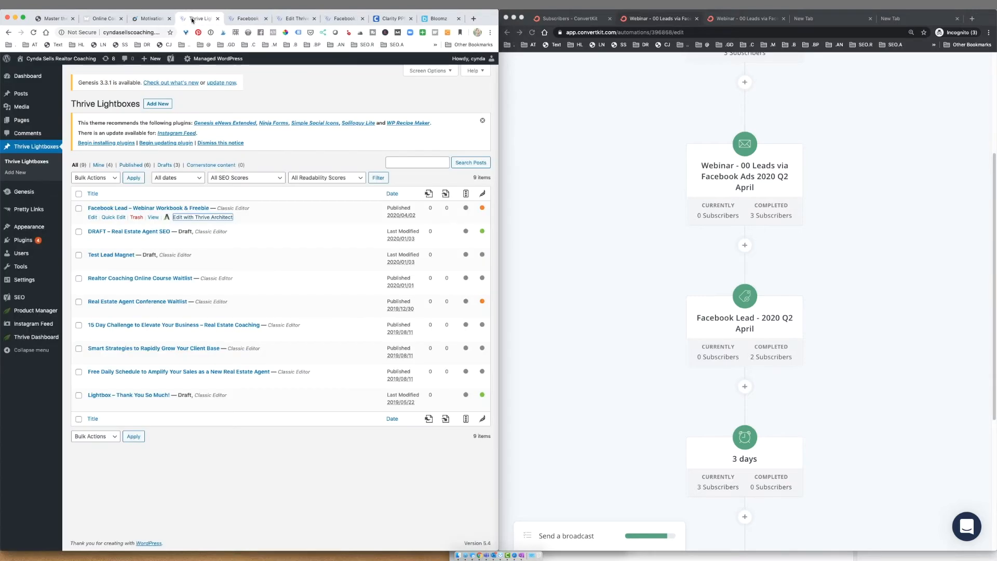
left_click(105, 21)
- Scroll the automation to END OF AUTOMATION, then move the Thrive Lightboxes and editor tabs into a new window
scroll(262, 306, "down", 2)
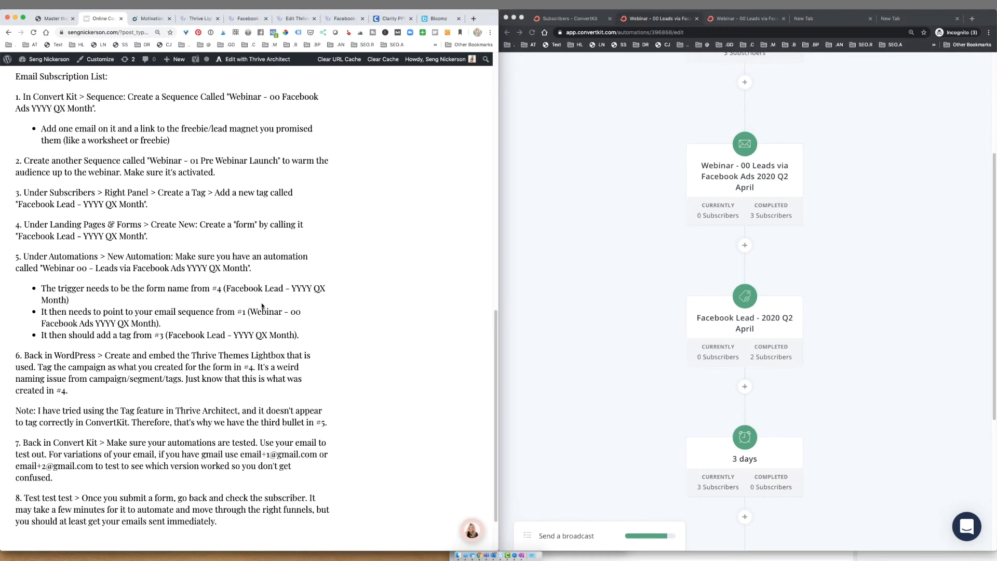
scroll(816, 276, "down", 3)
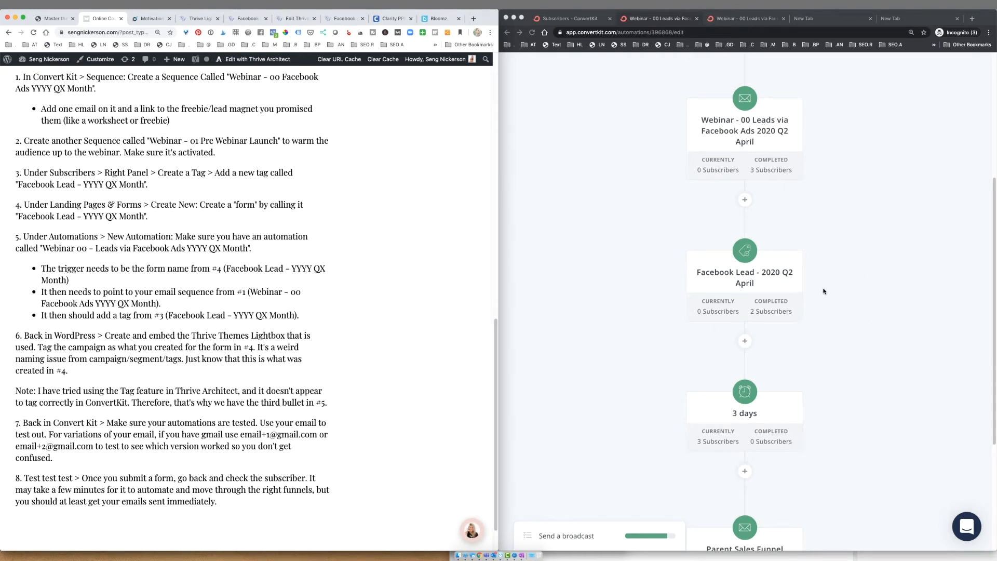
scroll(821, 283, "down", 4)
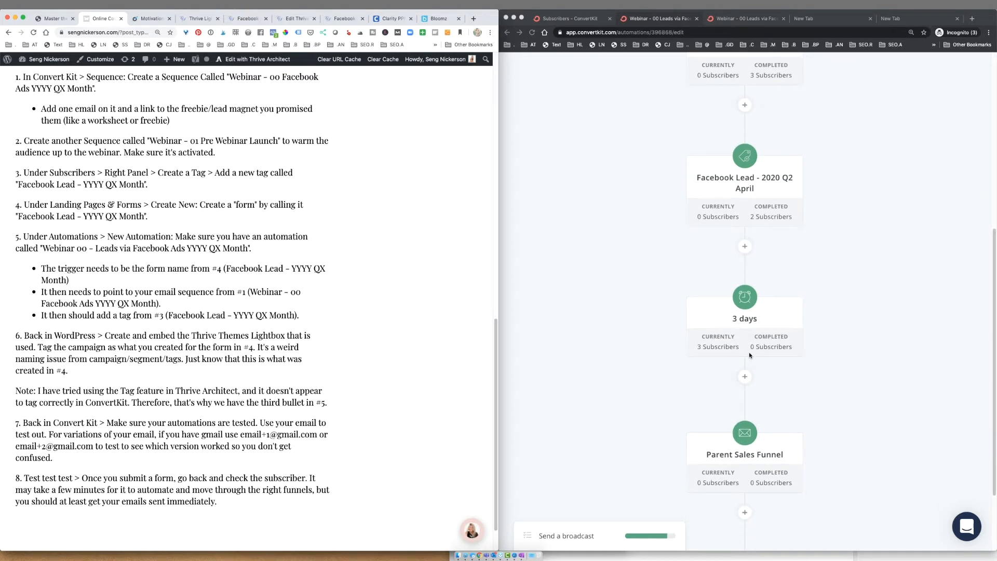
scroll(760, 349, "down", 3)
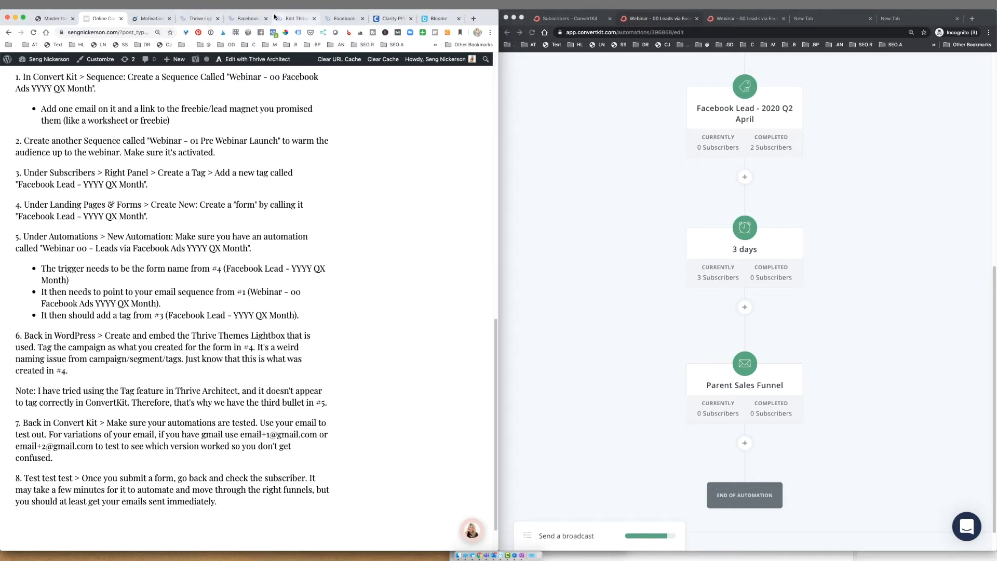
left_click_drag(200, 18, 722, 48)
left_click_drag(224, 18, 732, 22)
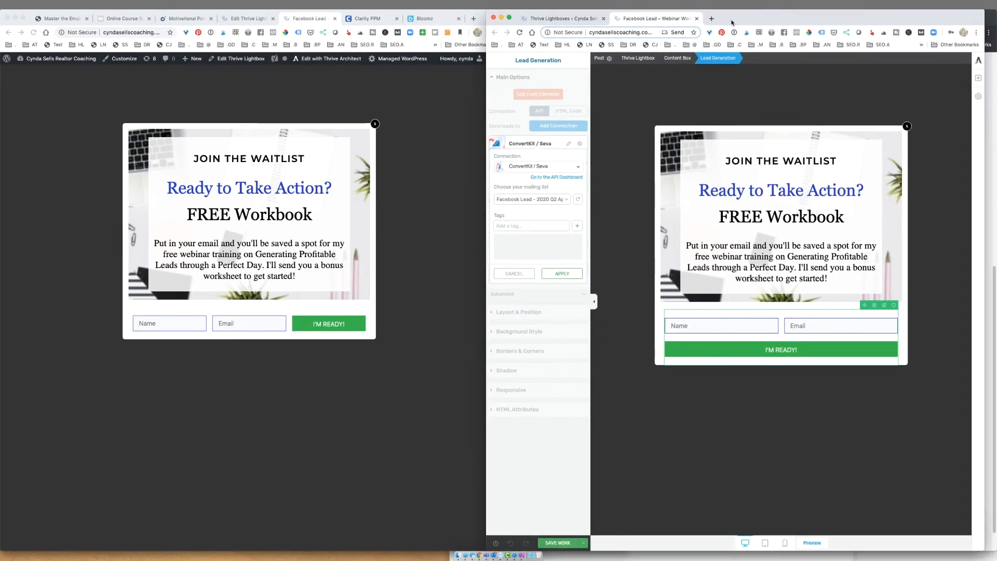
- Select the lightbox's signup form and inspect its thank-you page redirect address
left_click(755, 310)
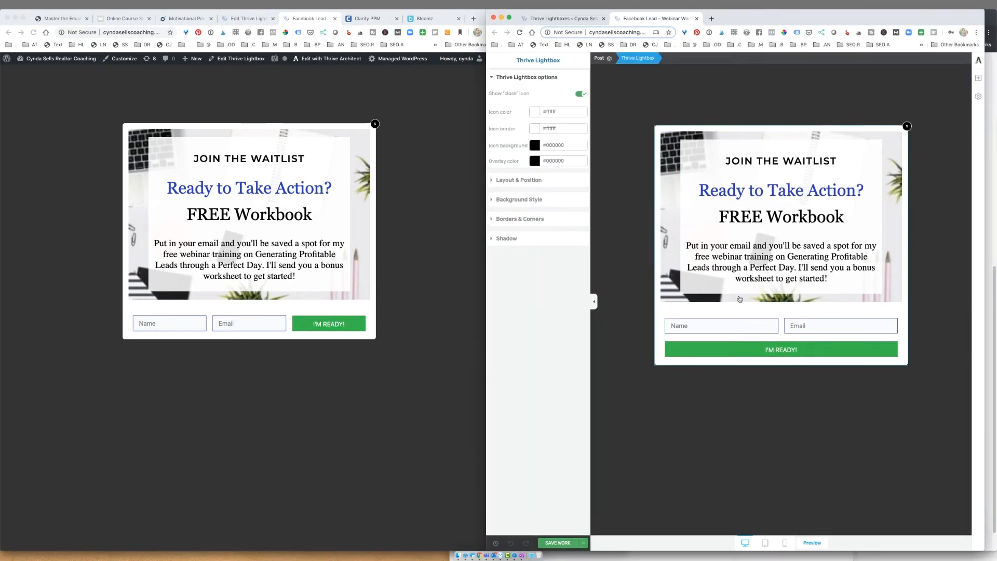
left_click(120, 19)
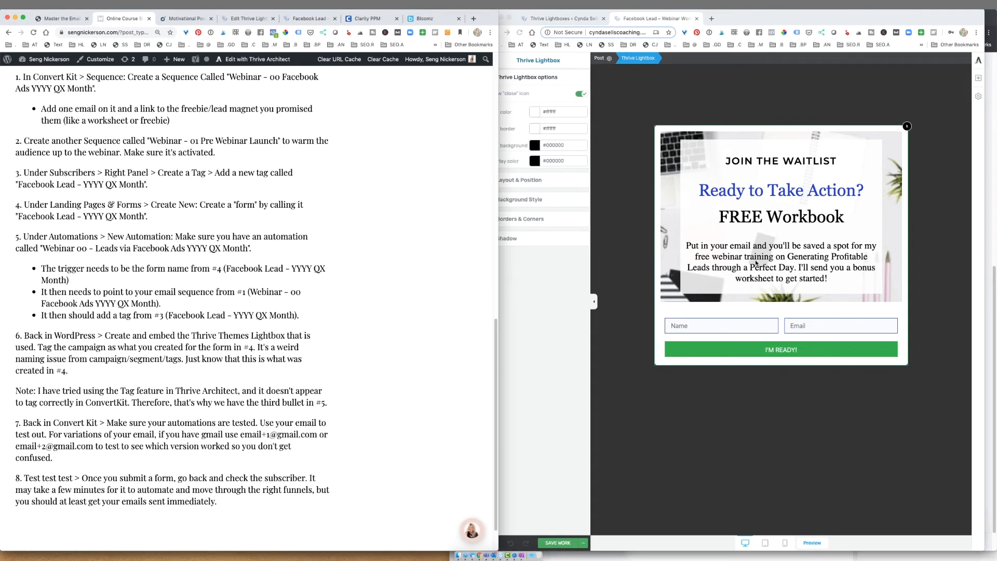
left_click(624, 243)
left_click(731, 319)
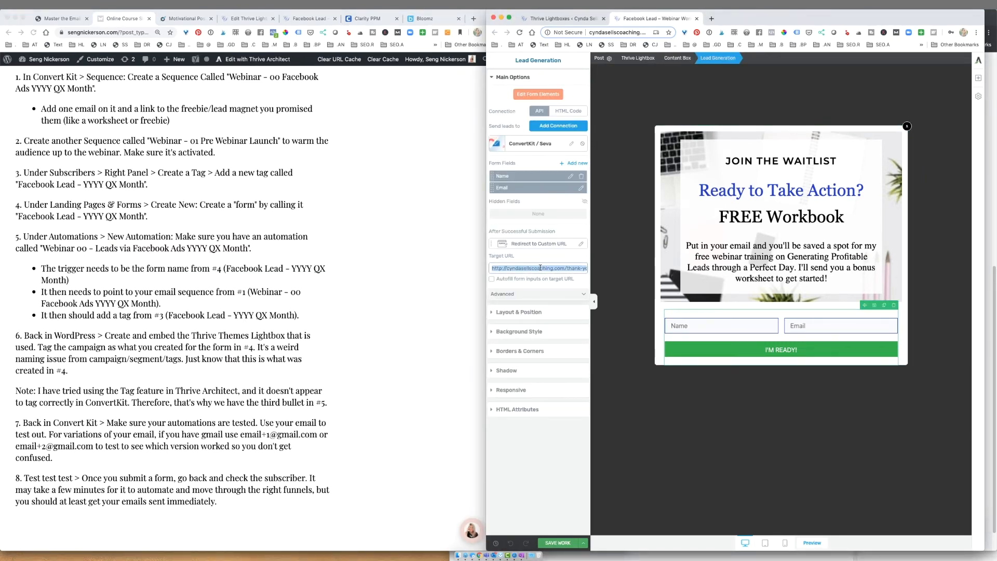
left_click_drag(546, 267, 601, 277)
scroll(291, 255, "up", 5)
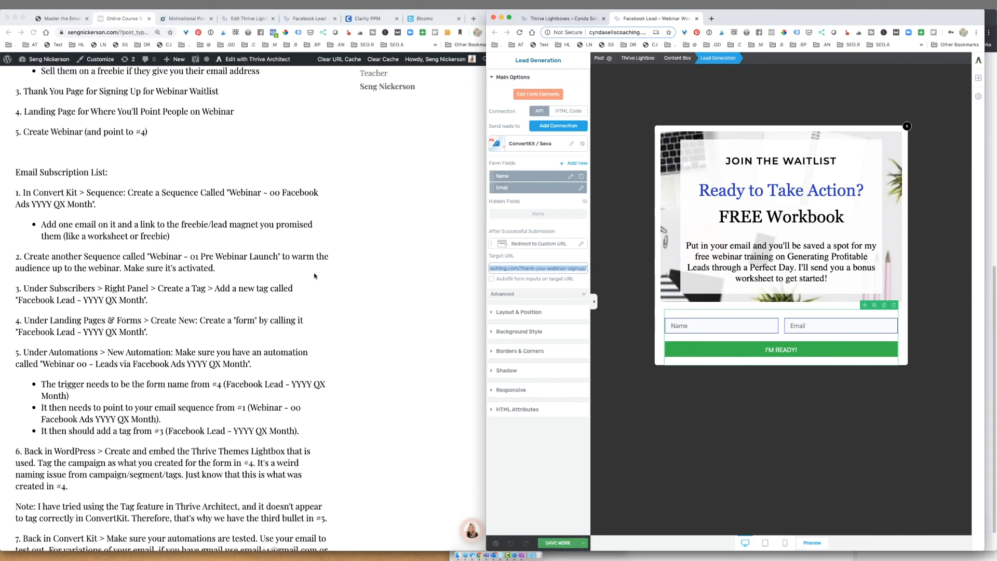
- Keep Facebook Lead - 2020 Q2 April as the form's ConvertKit mailing list and refresh the lists
left_click(239, 99)
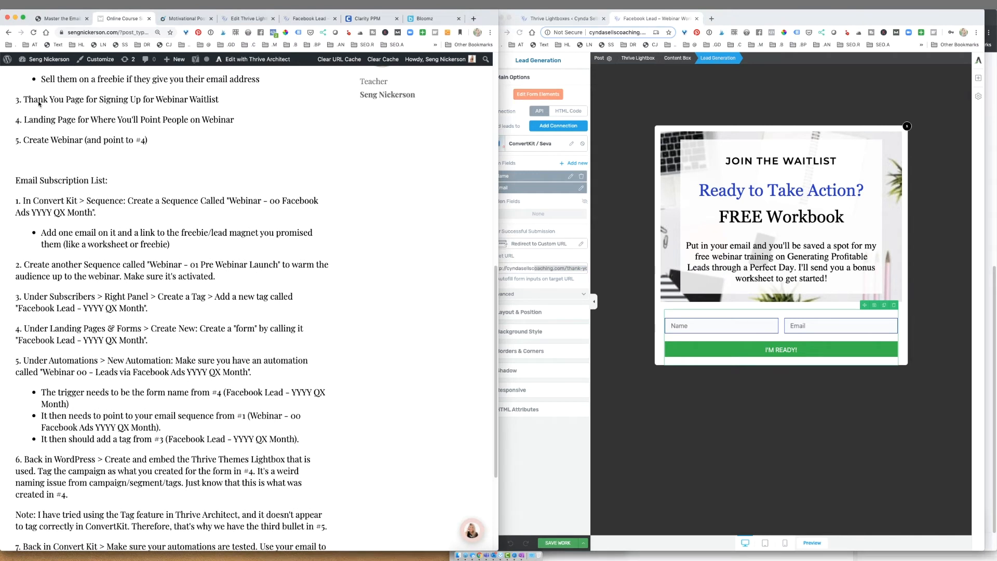
left_click(541, 267)
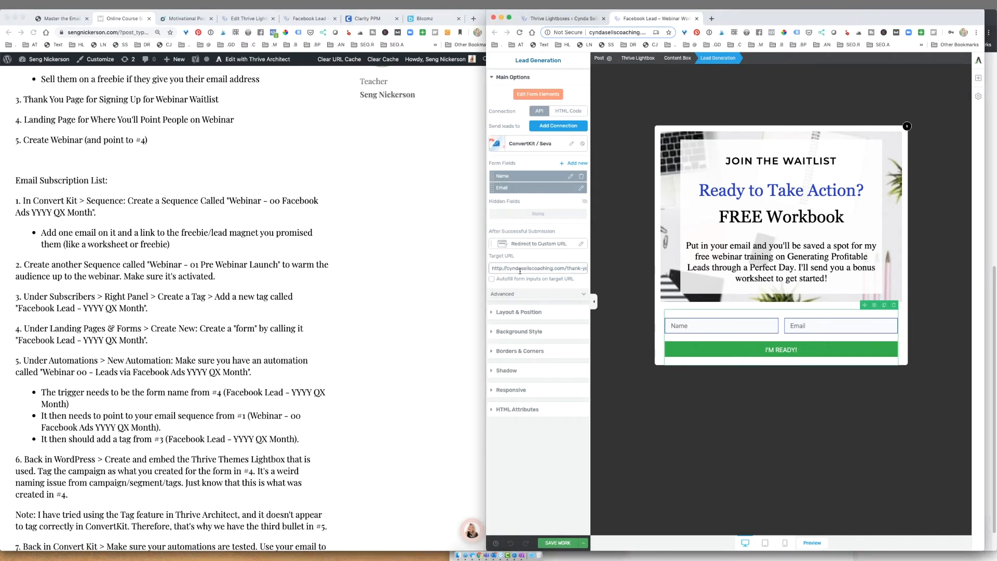
left_click(570, 145)
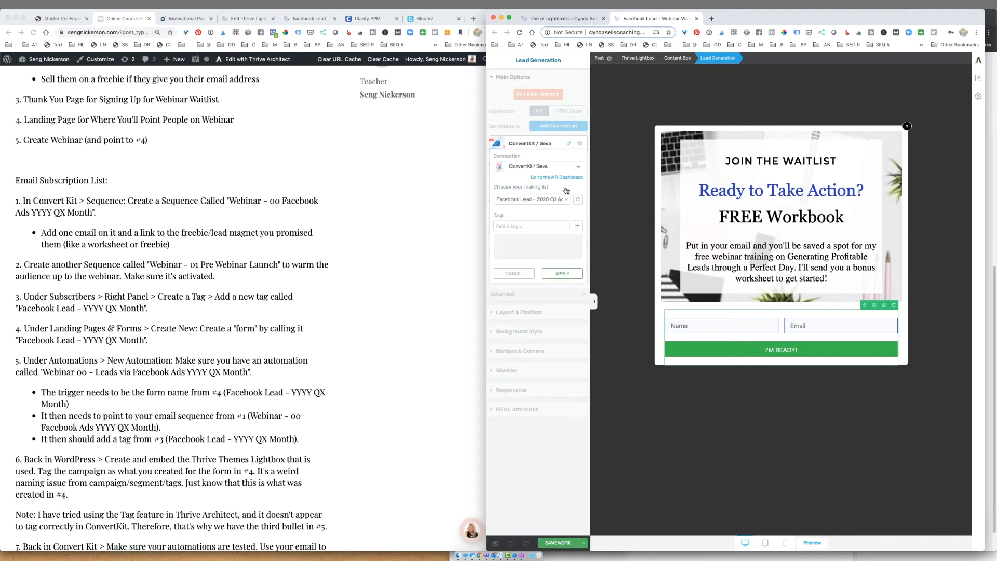
left_click(542, 202)
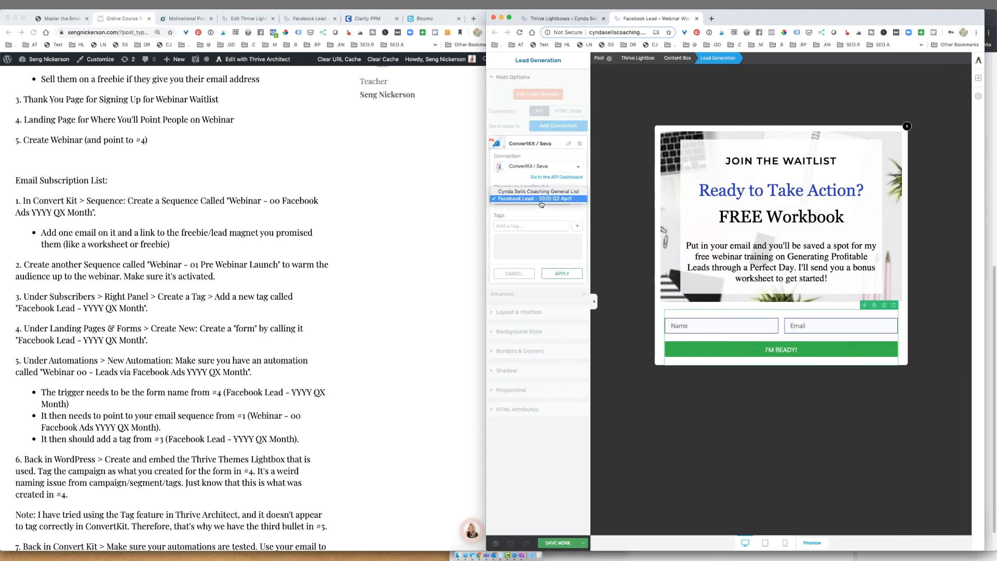
left_click(541, 202)
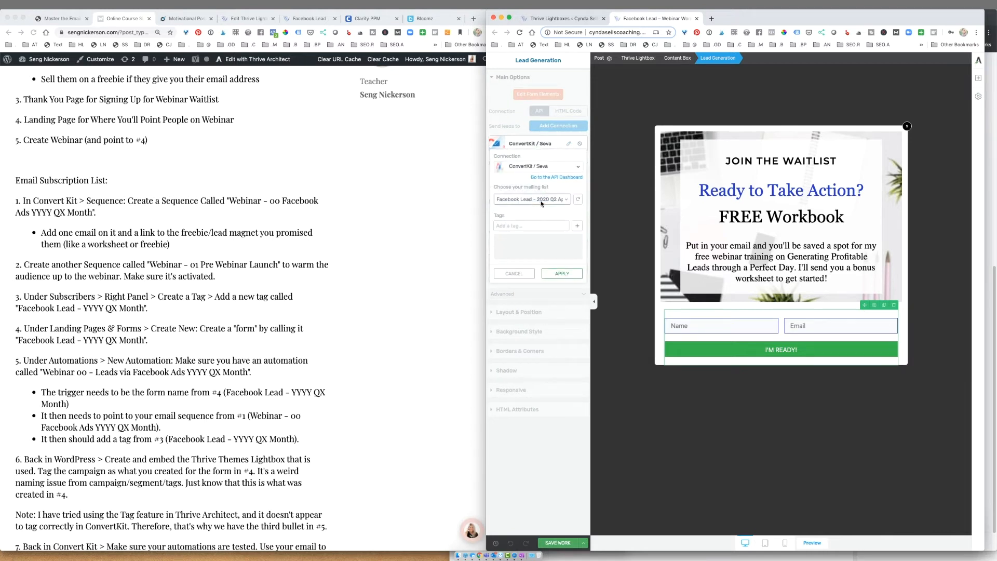
left_click(579, 201)
- Highlight the form-creation step in the course notes
left_click(354, 234)
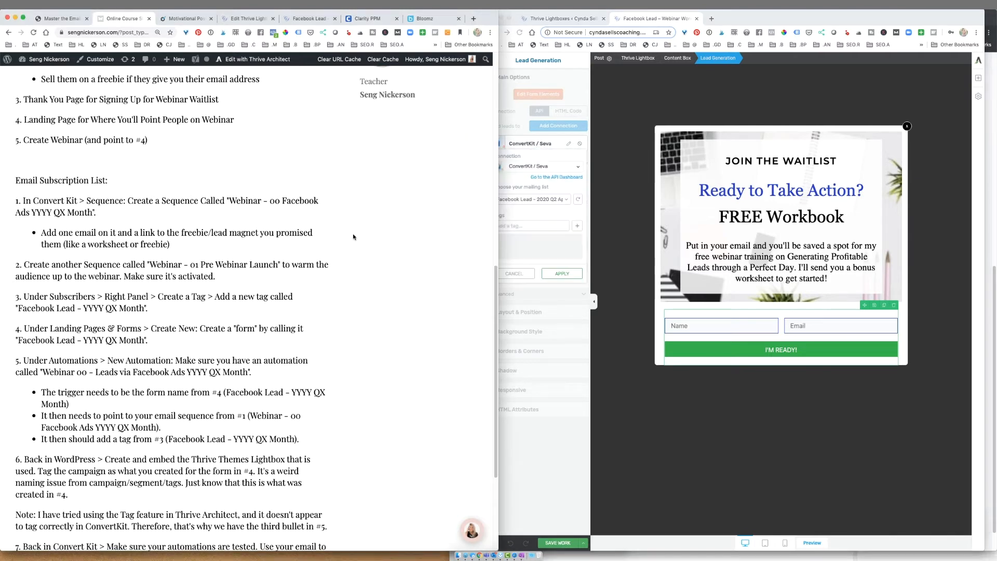
scroll(353, 237, "down", 1)
scroll(353, 237, "up", 1)
scroll(354, 237, "down", 3)
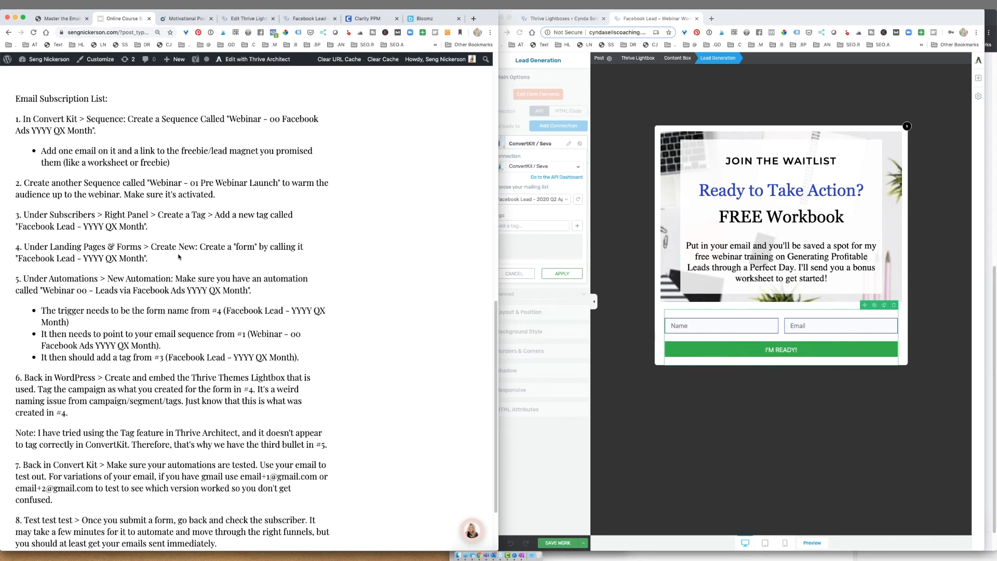
left_click_drag(159, 261, 45, 246)
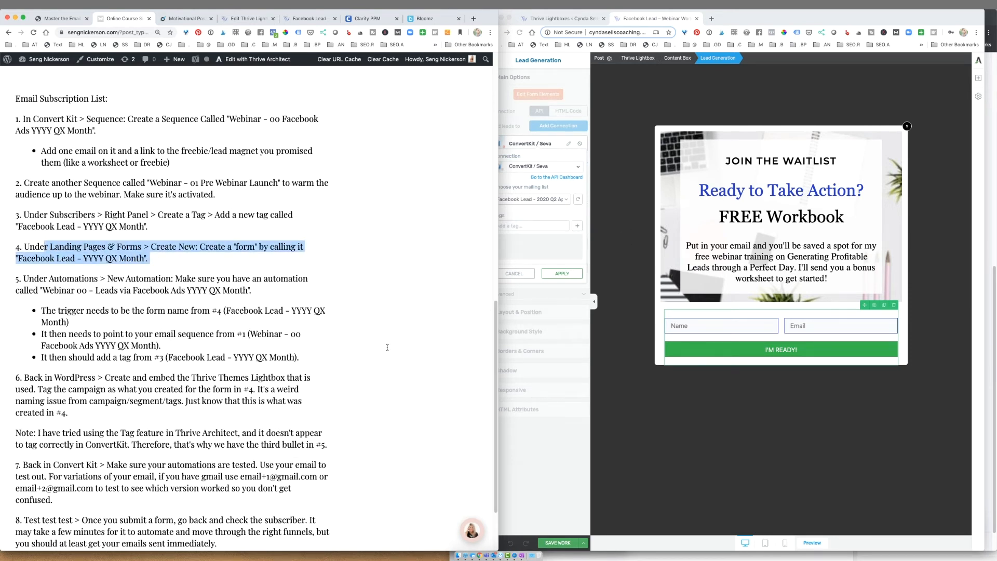
left_click(305, 353)
scroll(259, 352, "down", 2)
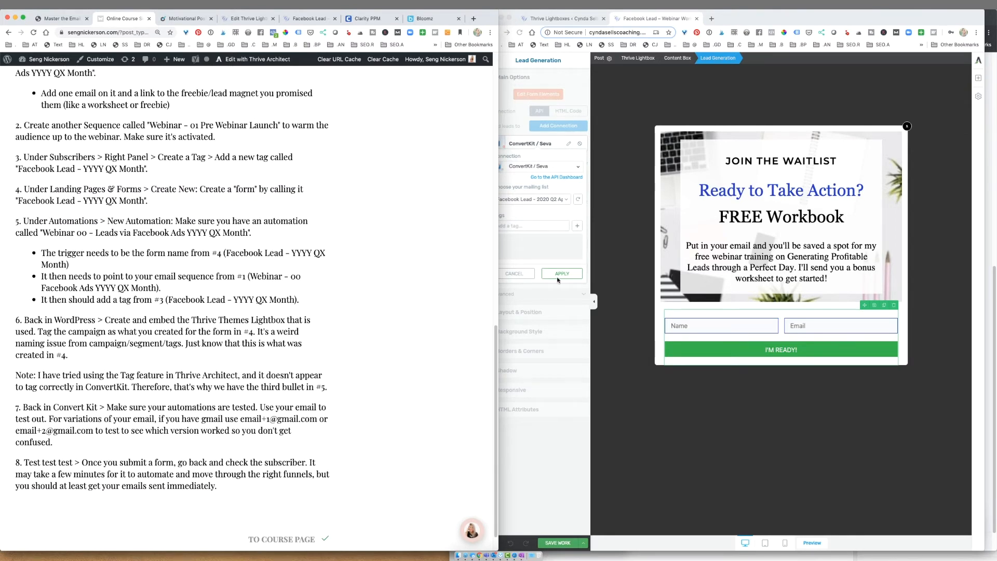
- Apply the ConvertKit connection and save the lightbox with Save and Preview
left_click(571, 277)
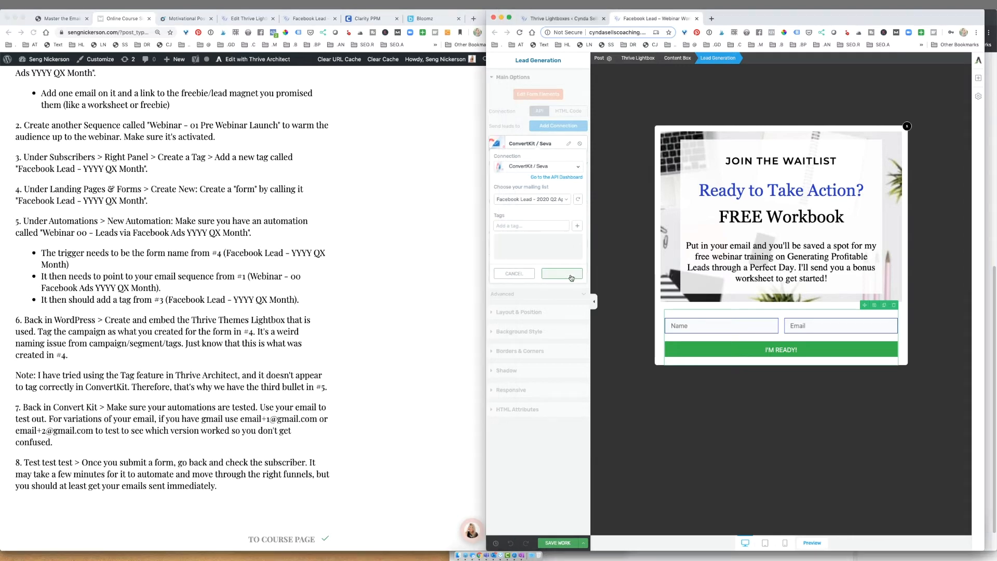
left_click(583, 544)
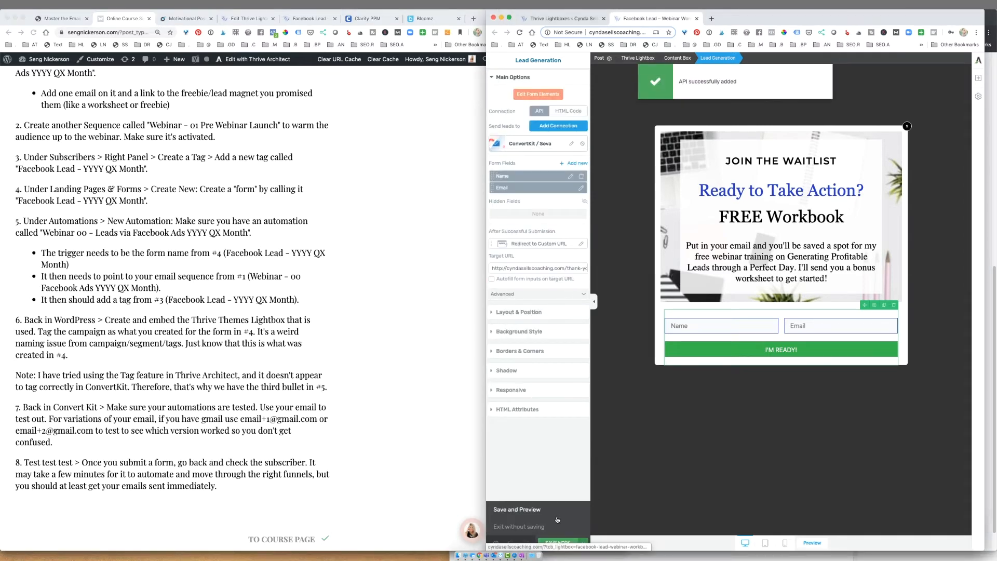
left_click(555, 513)
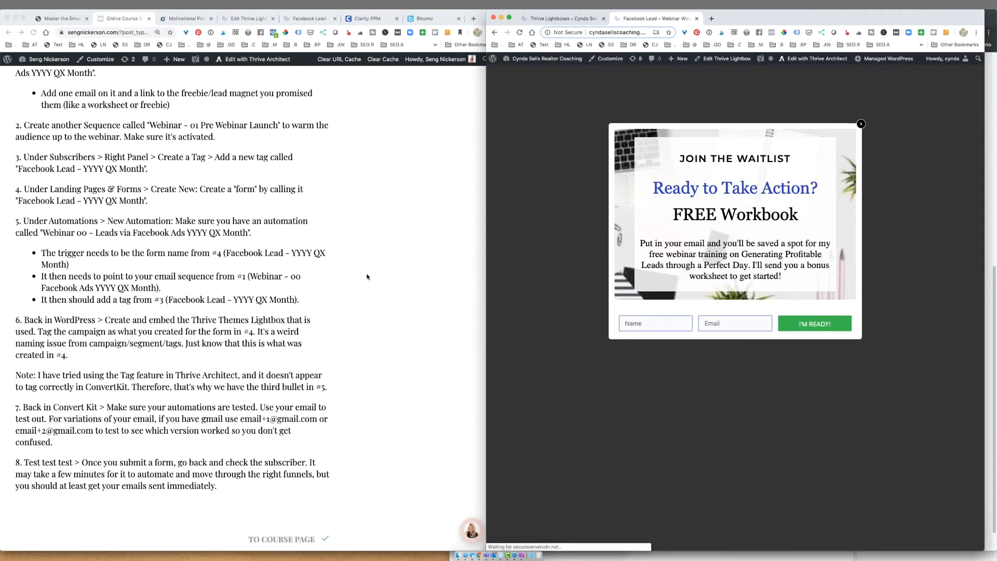
- Load cyndasellscoaching.com/perfectday in a new private browsing window
left_click(50, 10)
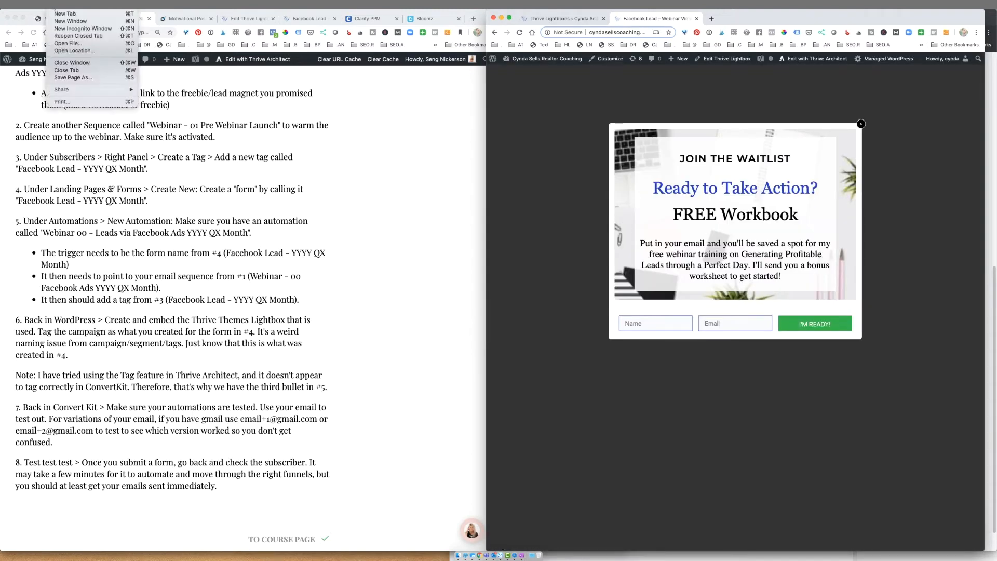
left_click(69, 28)
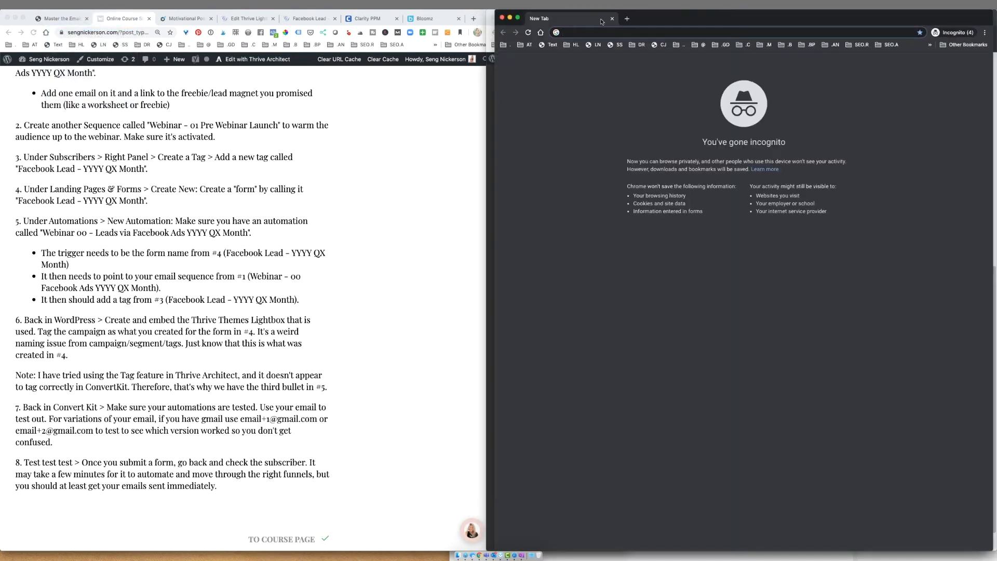
type("p")
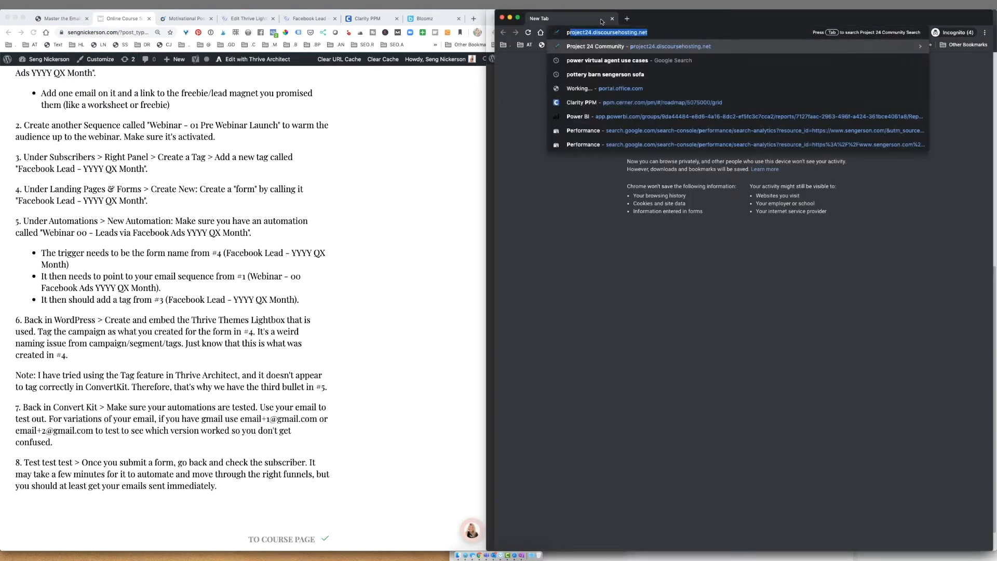
type("erfectday")
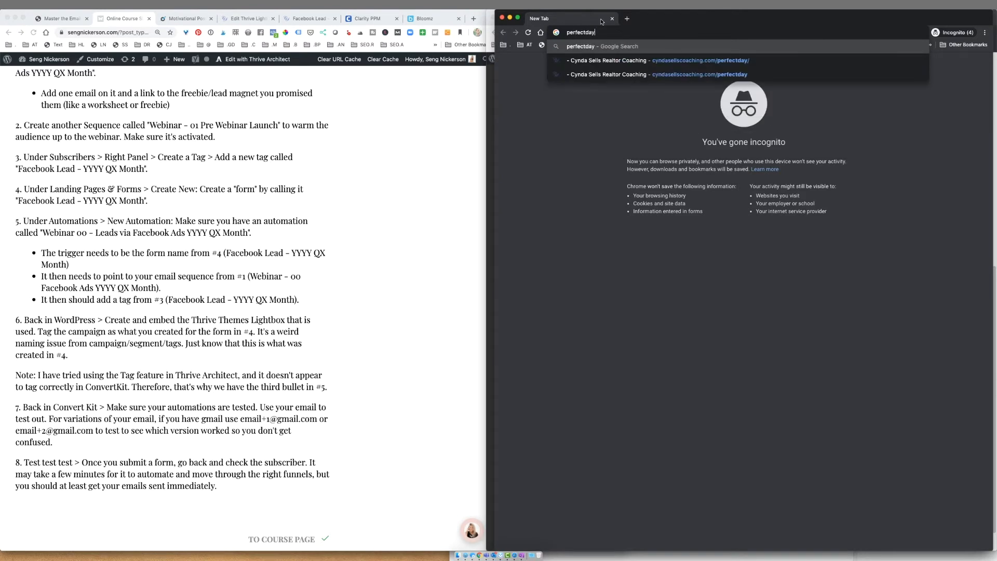
key("Down")
key("Return")
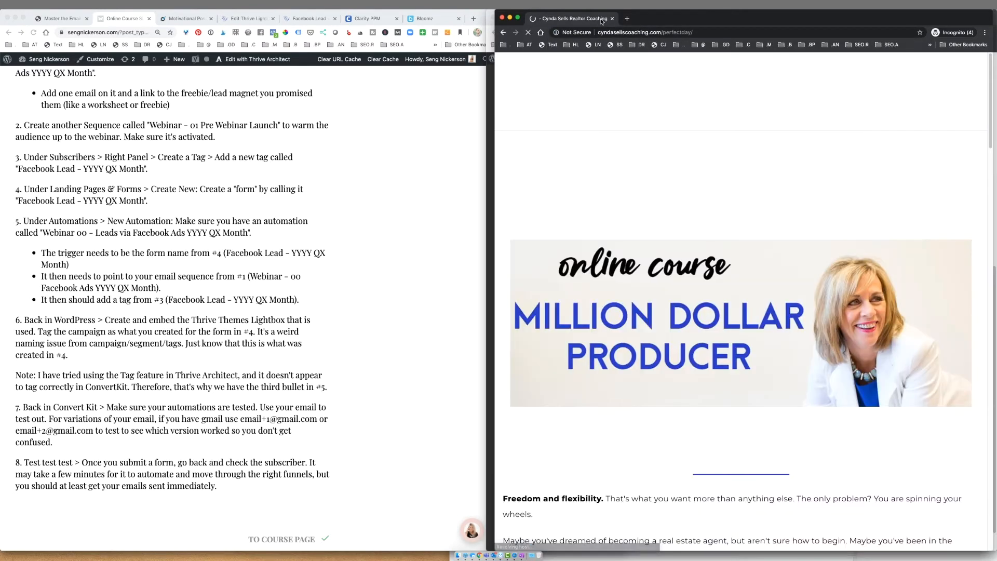
scroll(815, 206, "down", 8)
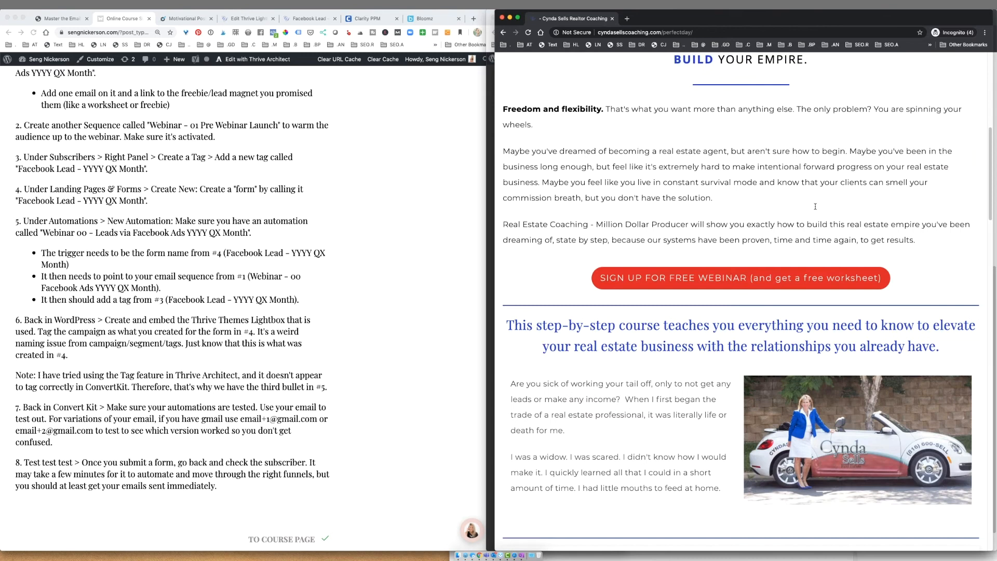
- Sign up through the waitlist lightbox with a test name and email, reaching the thank-you page
left_click(794, 286)
left_click(664, 416)
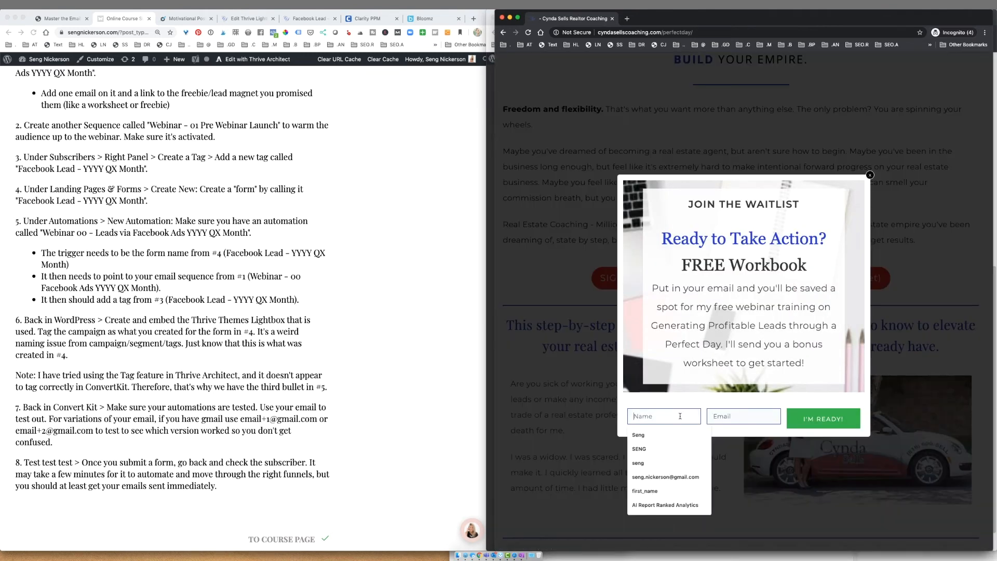
type("Seng")
key("Tab")
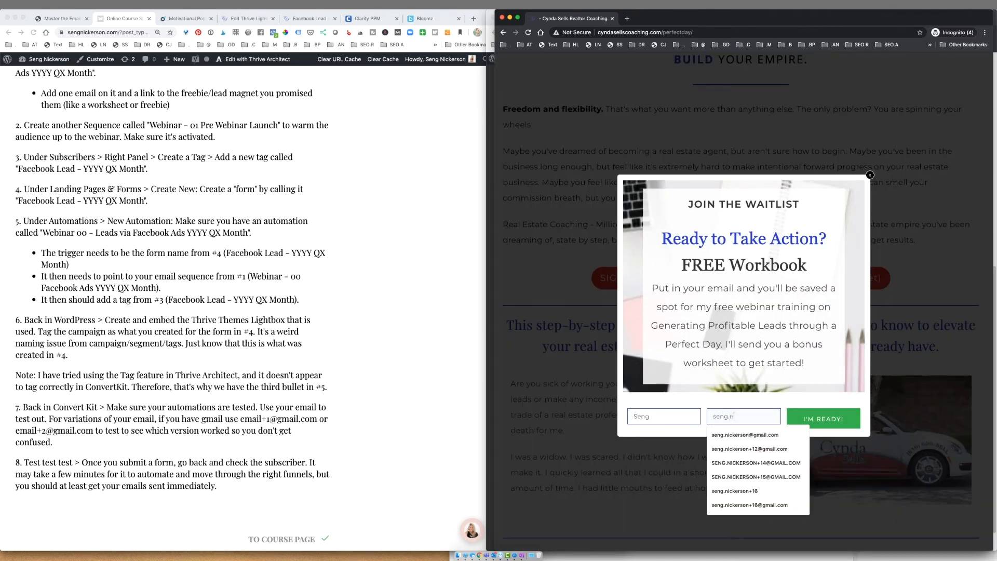
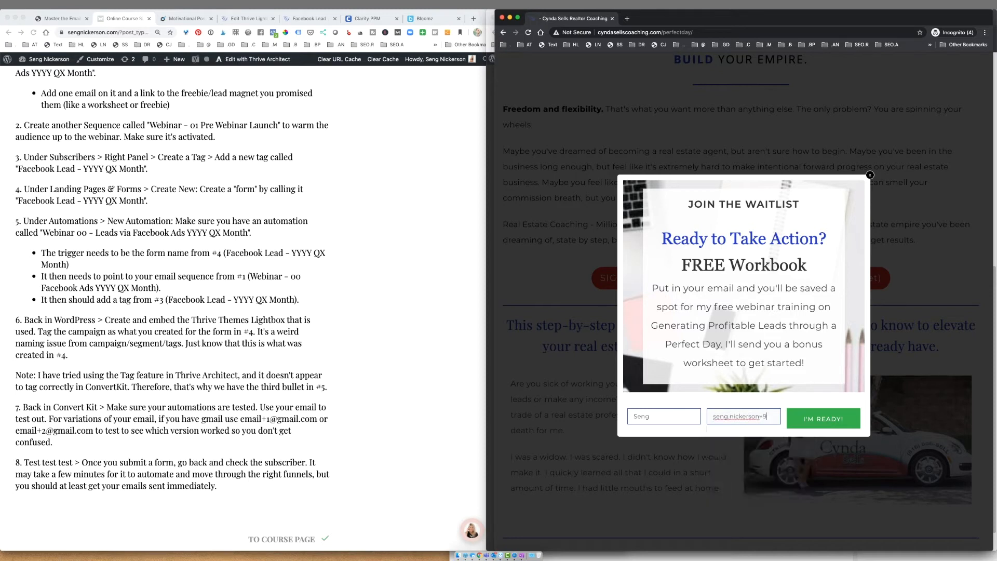
left_click(809, 422)
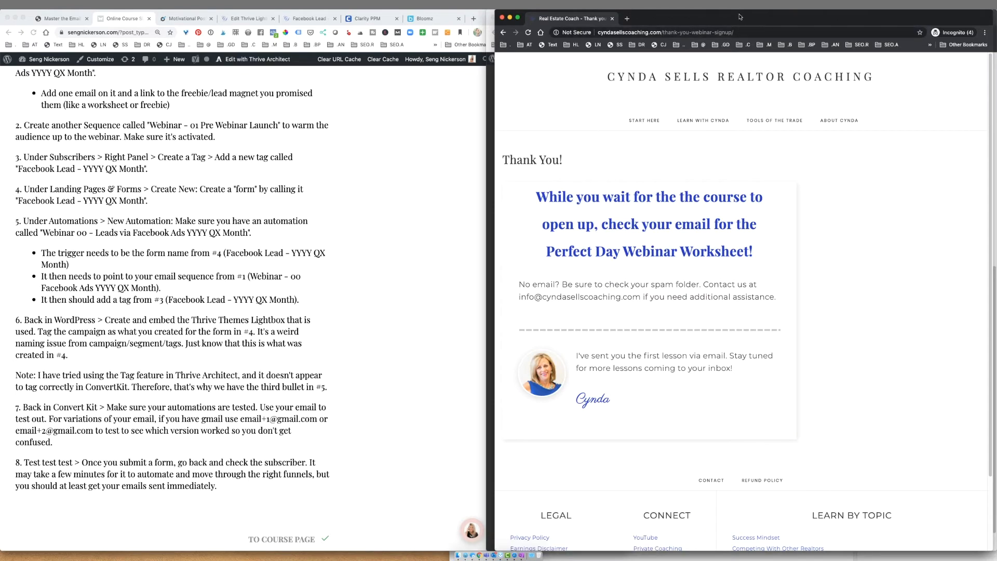
left_click_drag(740, 16, 722, 70)
key("super+grave")
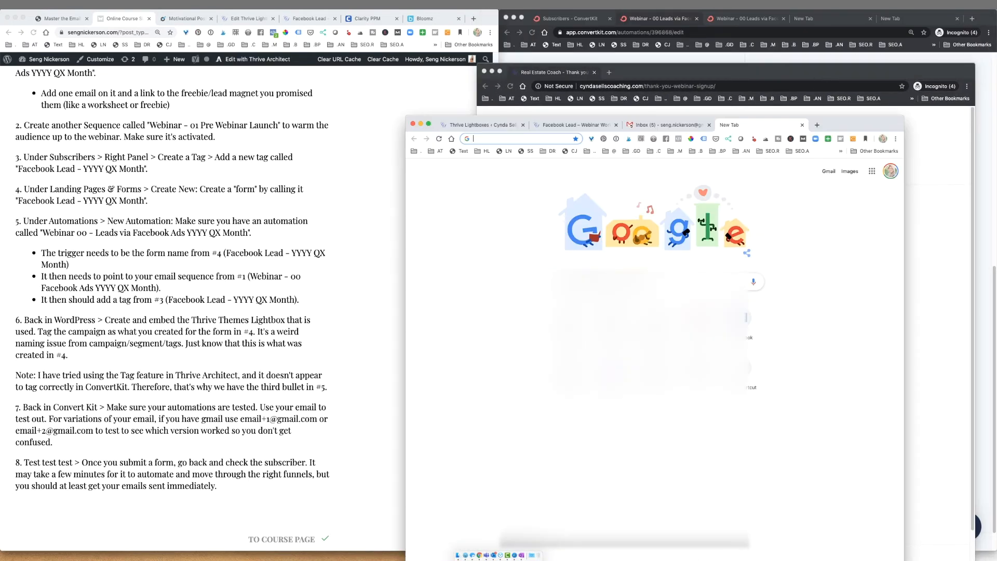
- Reload ConvertKit Subscribers and confirm the test subscriber came through the Facebook Lead - 2020 Q2 April form
left_click(570, 18)
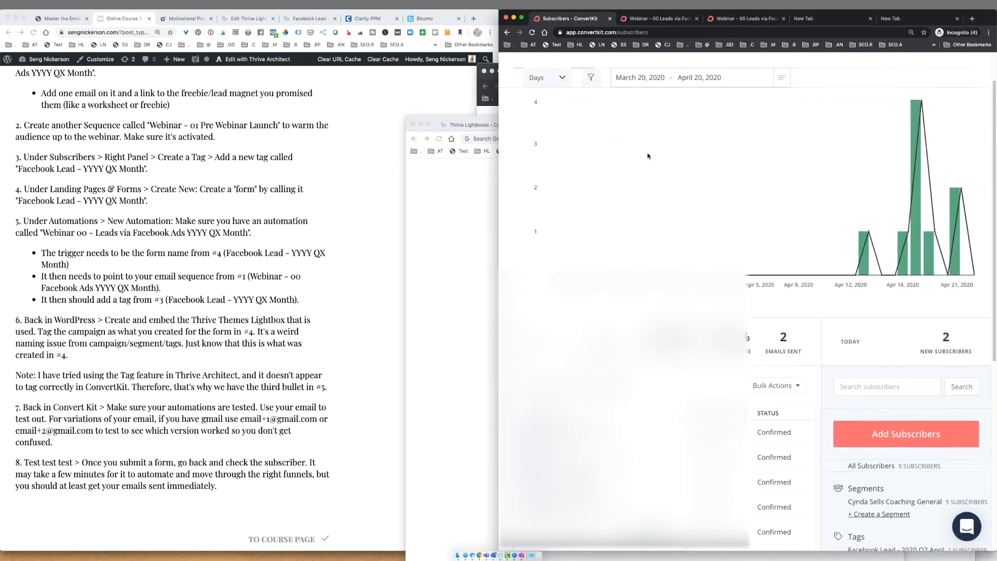
key("super+r")
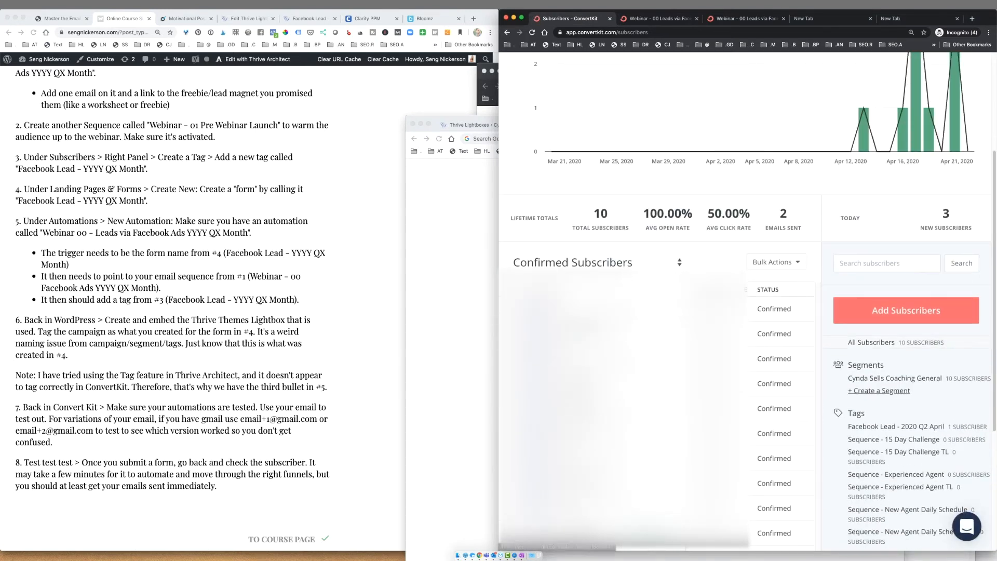
left_click(563, 309)
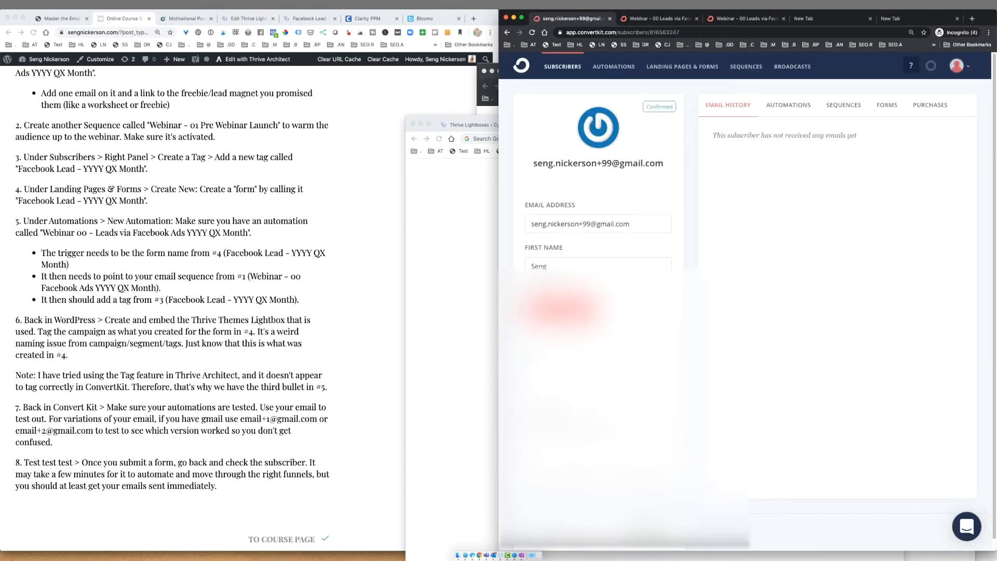
left_click(886, 106)
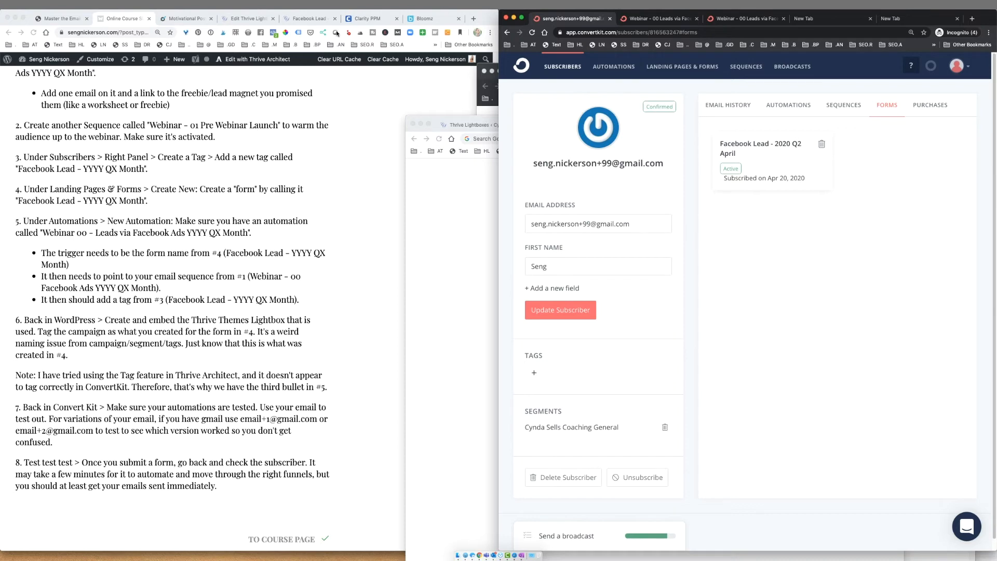
- Reopen the lightbox's lead generation form in Thrive Architect and view its ConvertKit connection settings
left_click(254, 19)
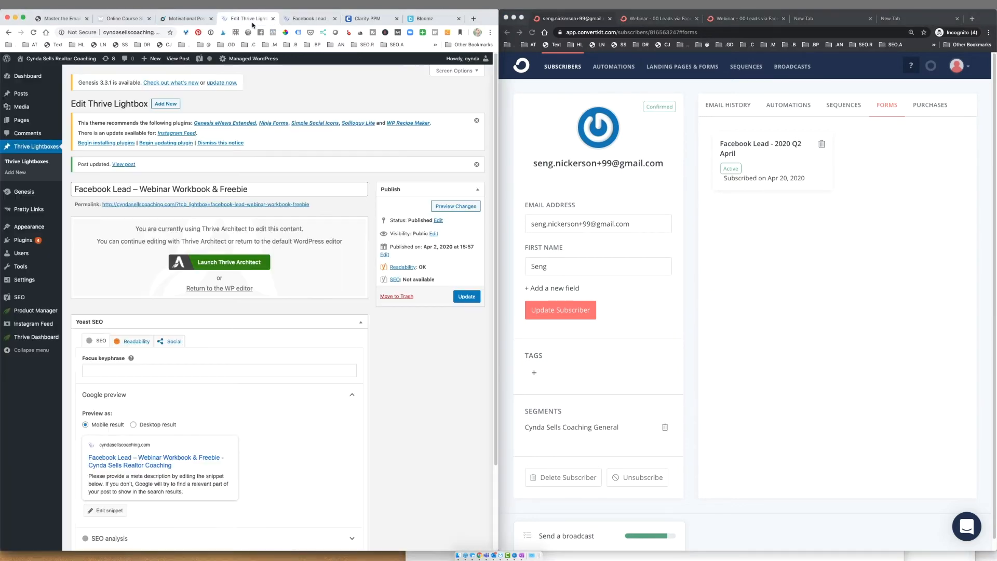
left_click(231, 261)
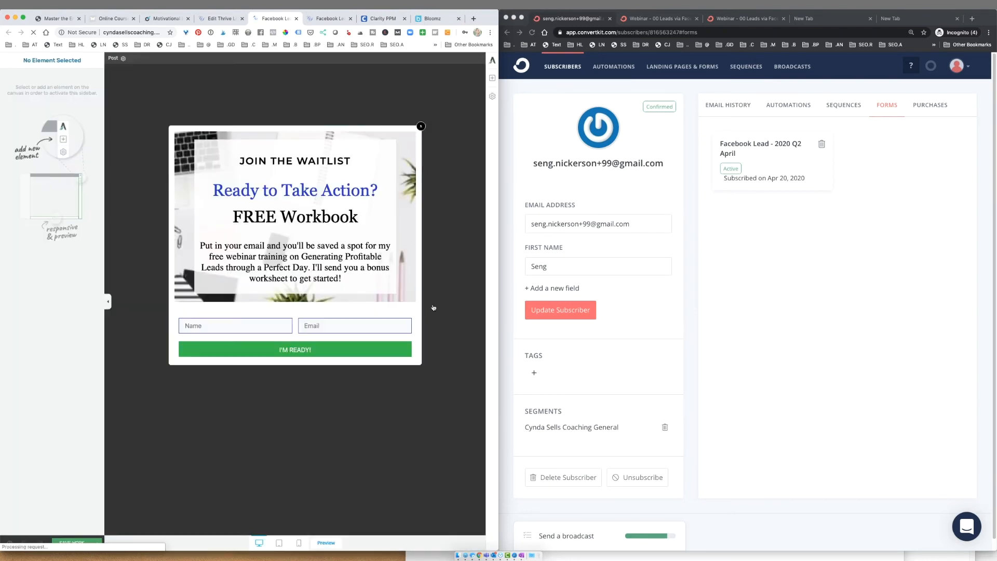
left_click(410, 321)
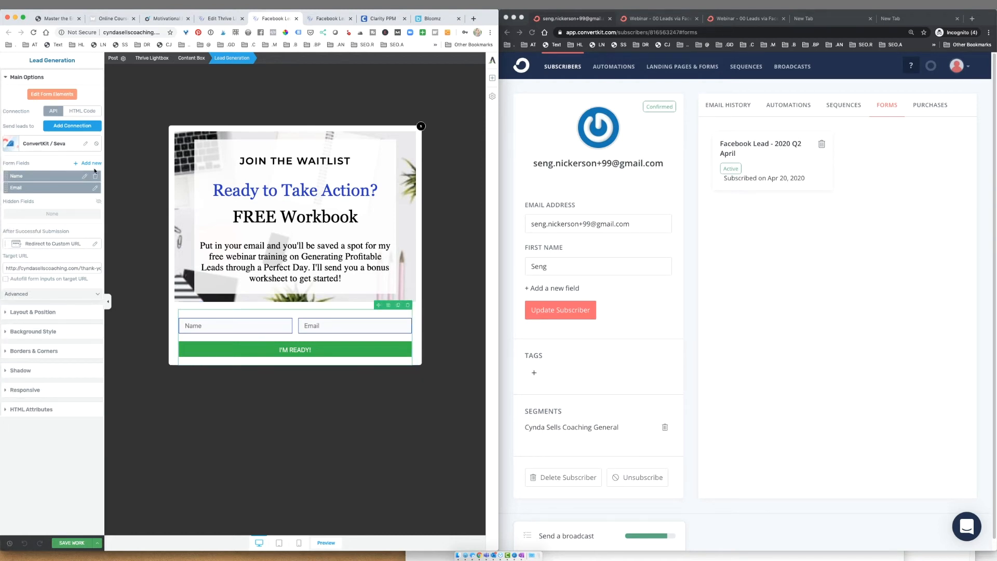
left_click(85, 145)
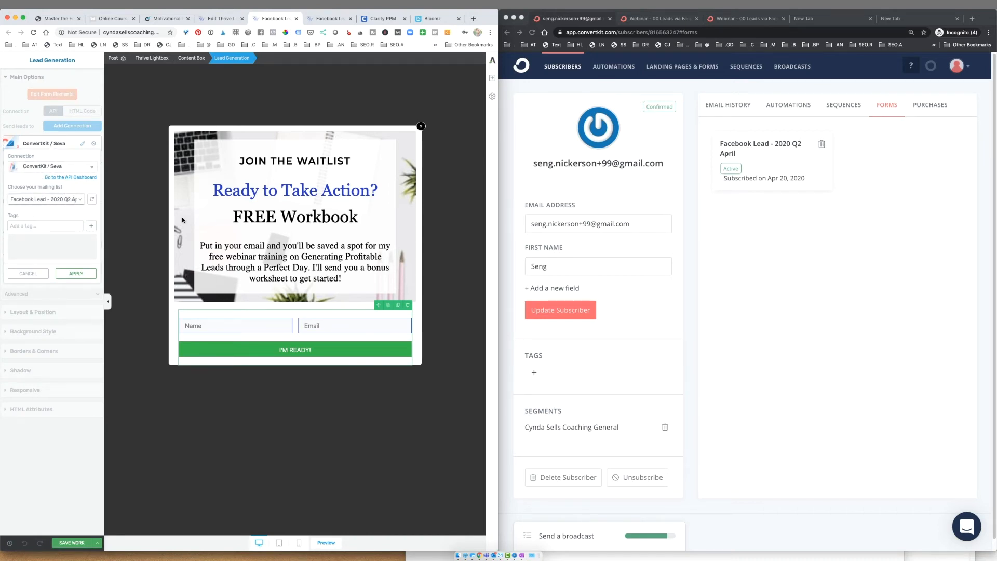
left_click(739, 266)
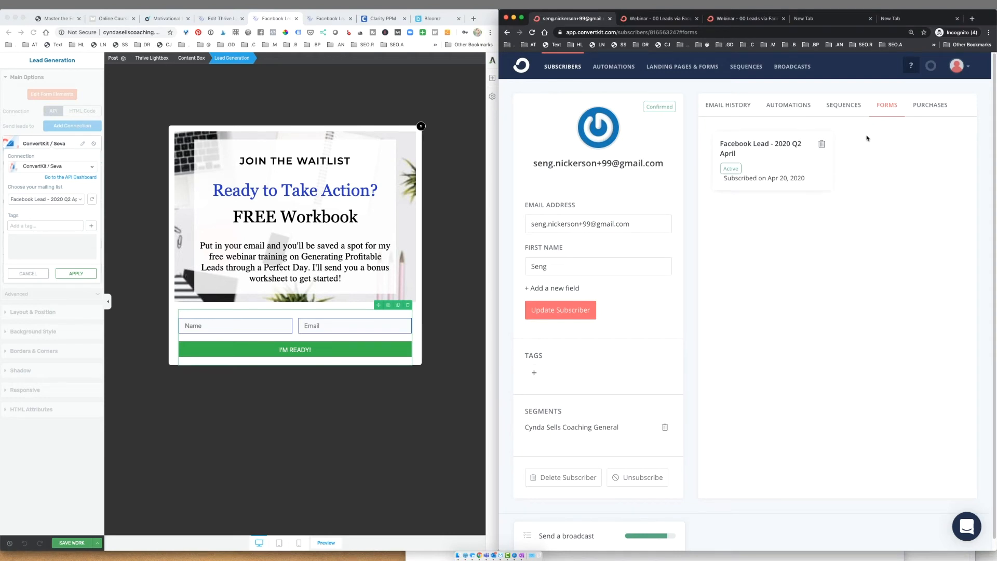
- Check the test subscriber's sequences and automations on their profile
left_click(854, 108)
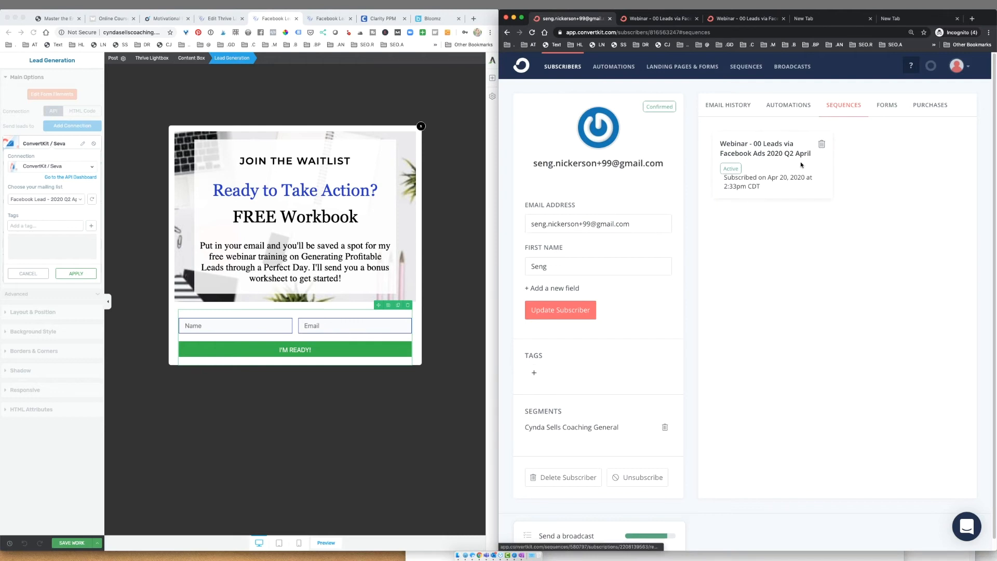
left_click(798, 109)
left_click(847, 107)
left_click(793, 111)
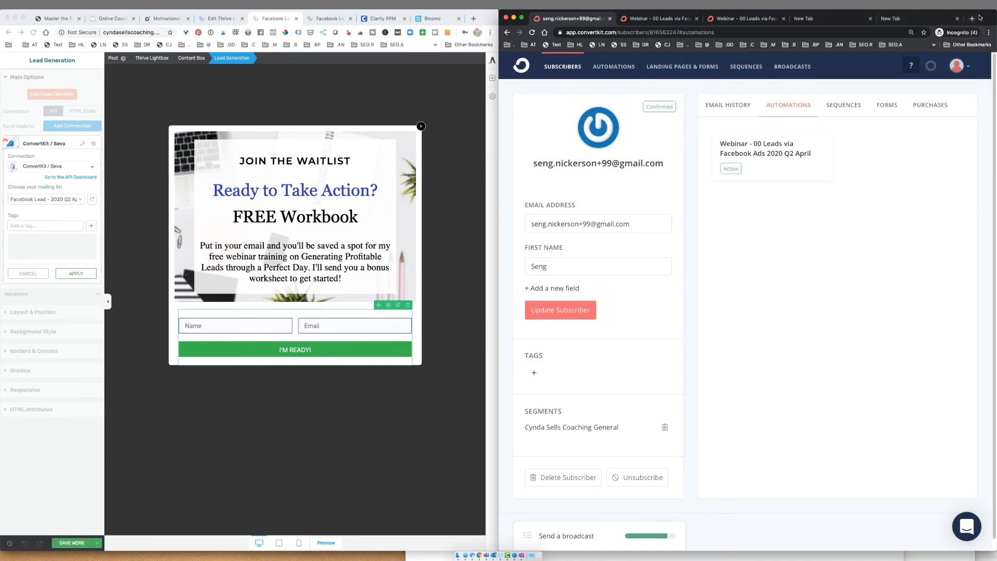
- Review the subscriber's email history, including the worksheet email report, then return to the webinar automation
left_click(733, 108)
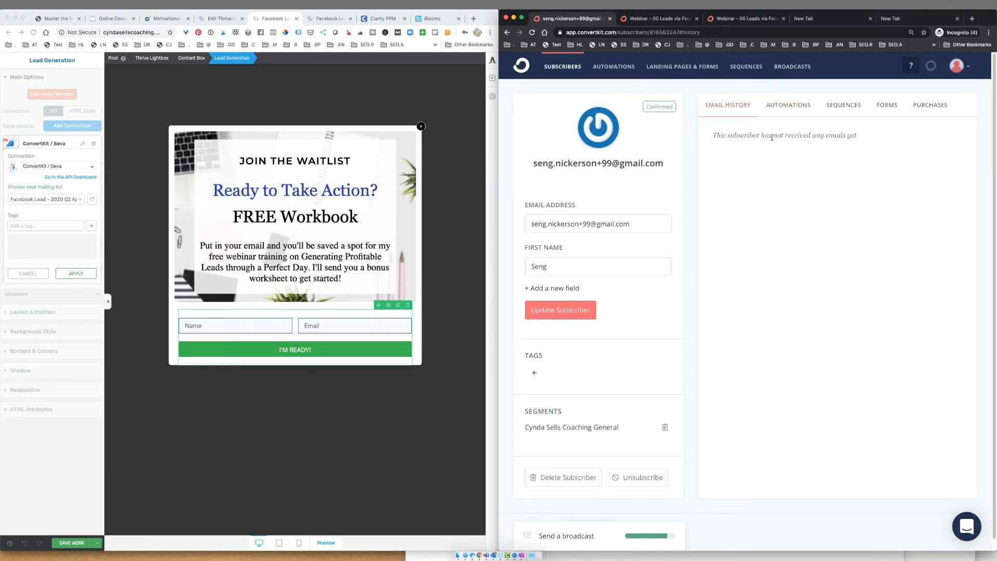
left_click(533, 35)
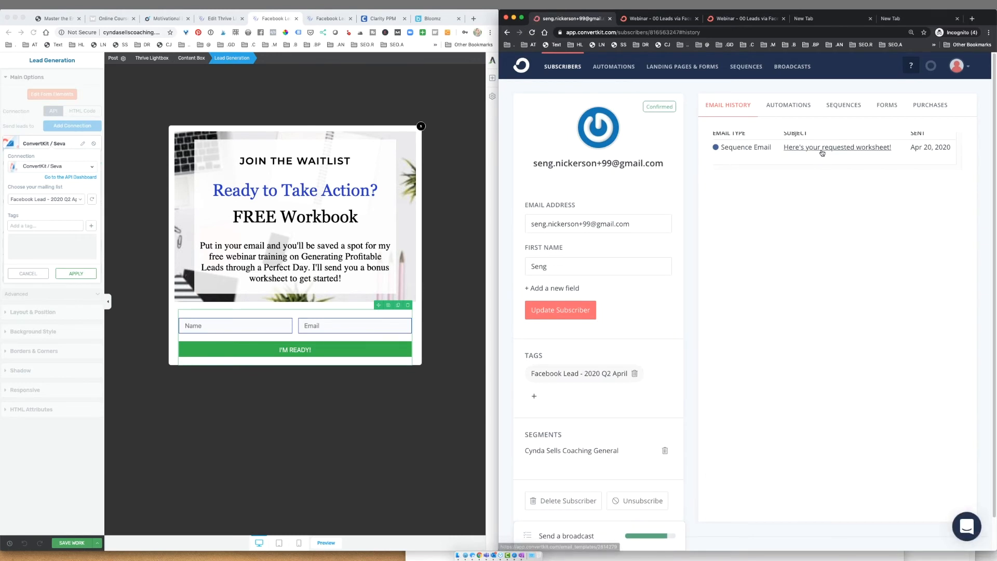
left_click(822, 150)
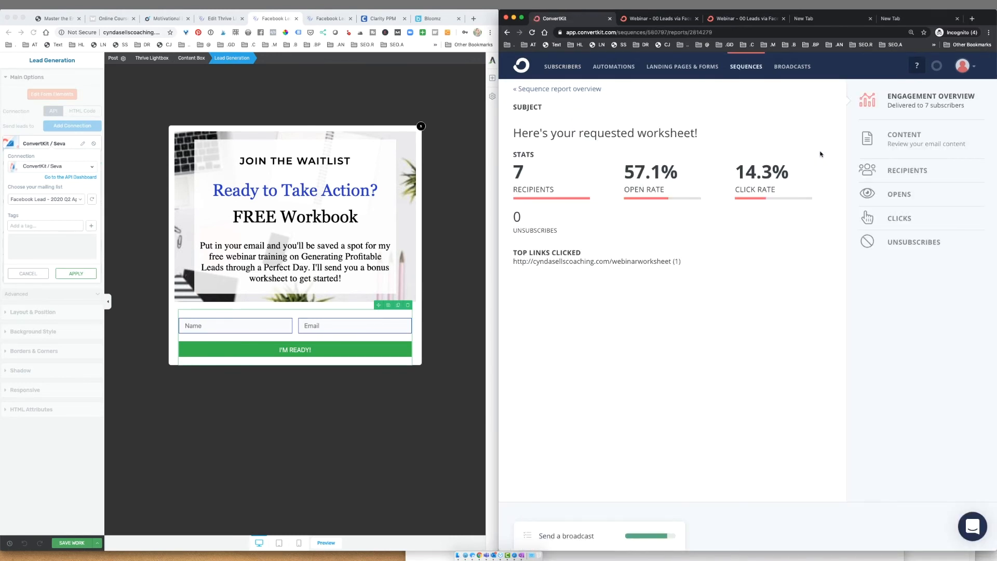
left_click(509, 33)
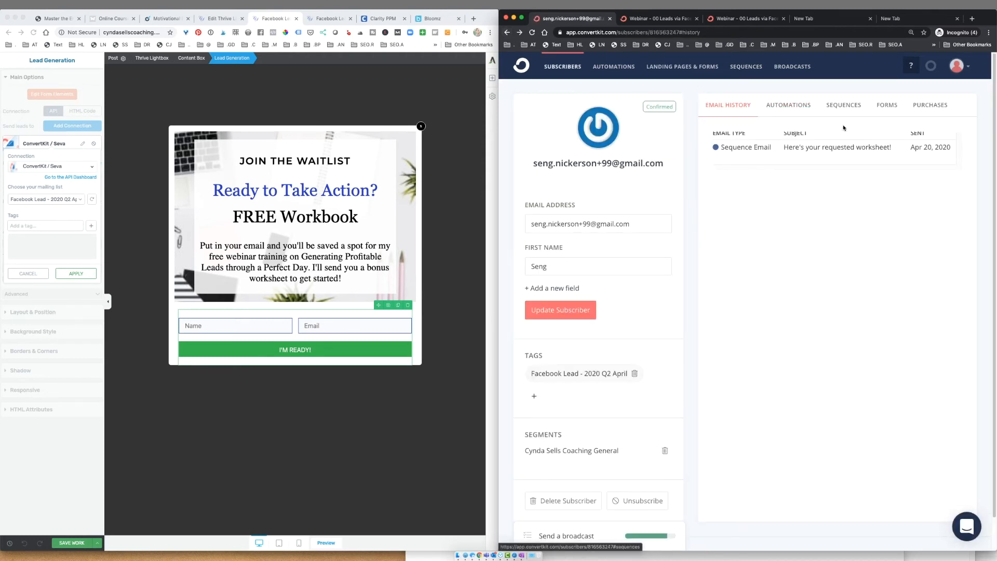
scroll(857, 171, "down", 1)
scroll(857, 170, "down", 1)
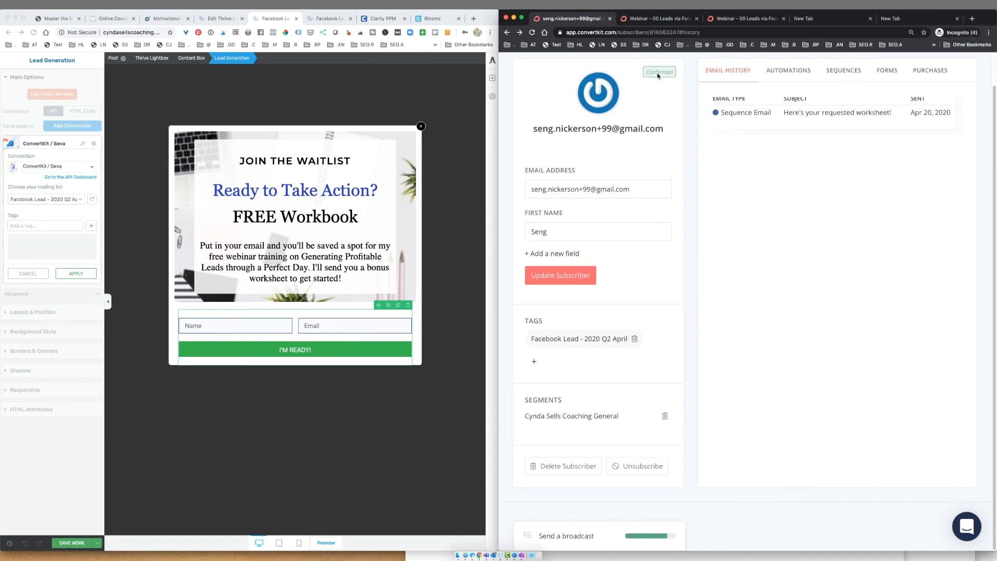
left_click(750, 25)
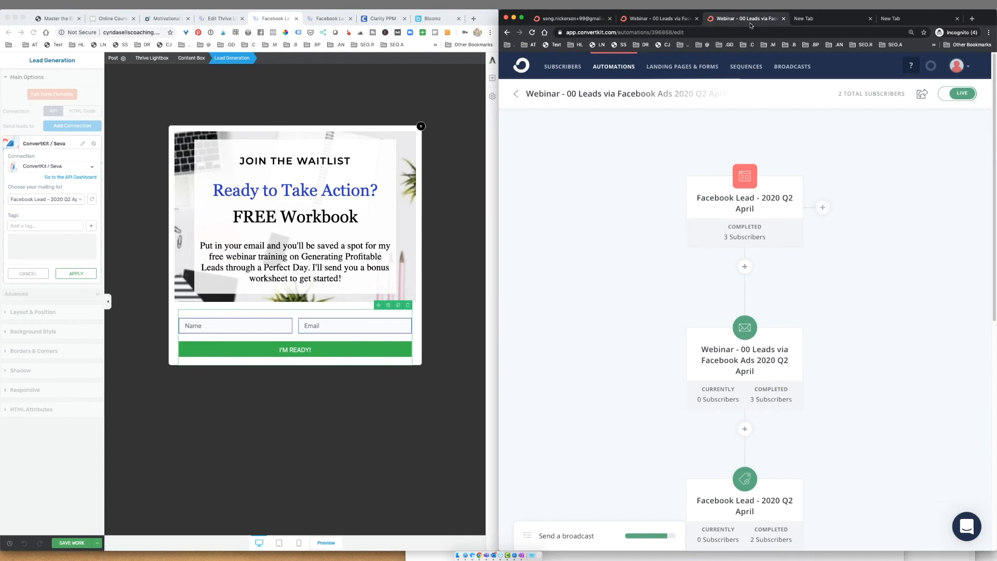
- View every email in Webinar - 01 Pre Webinar Launch, from the course email to We're Live in 15!
left_click(752, 69)
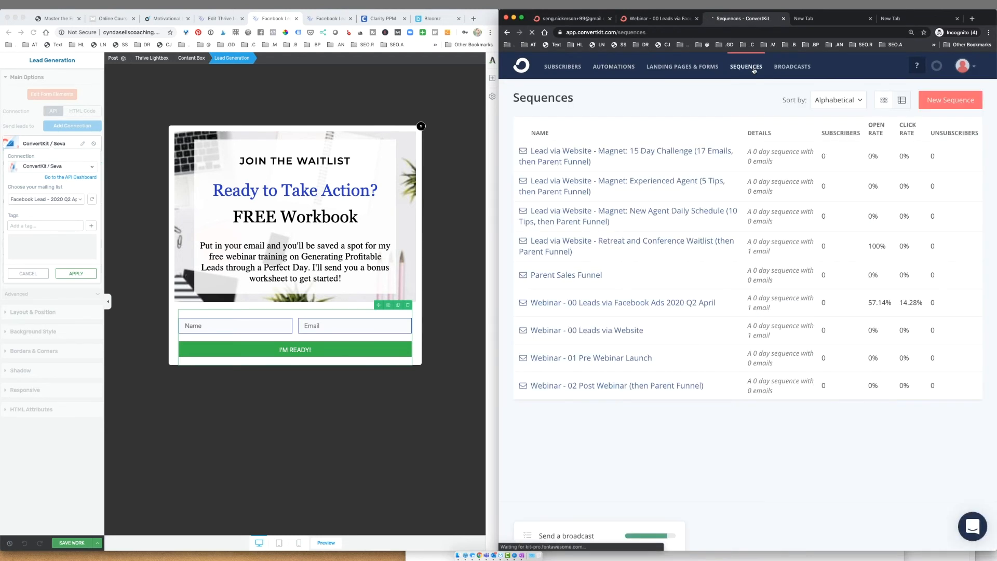
left_click(643, 358)
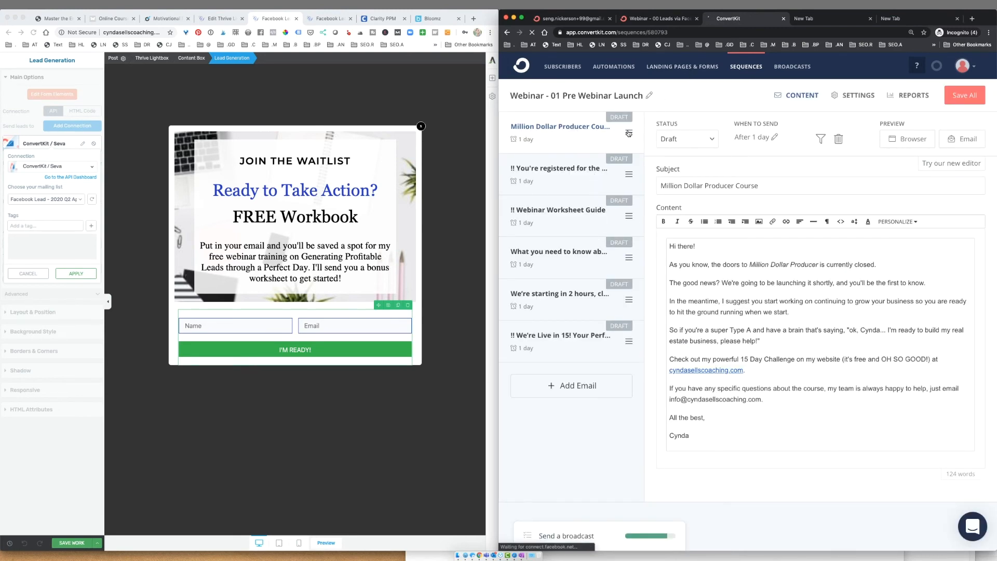
left_click(551, 314)
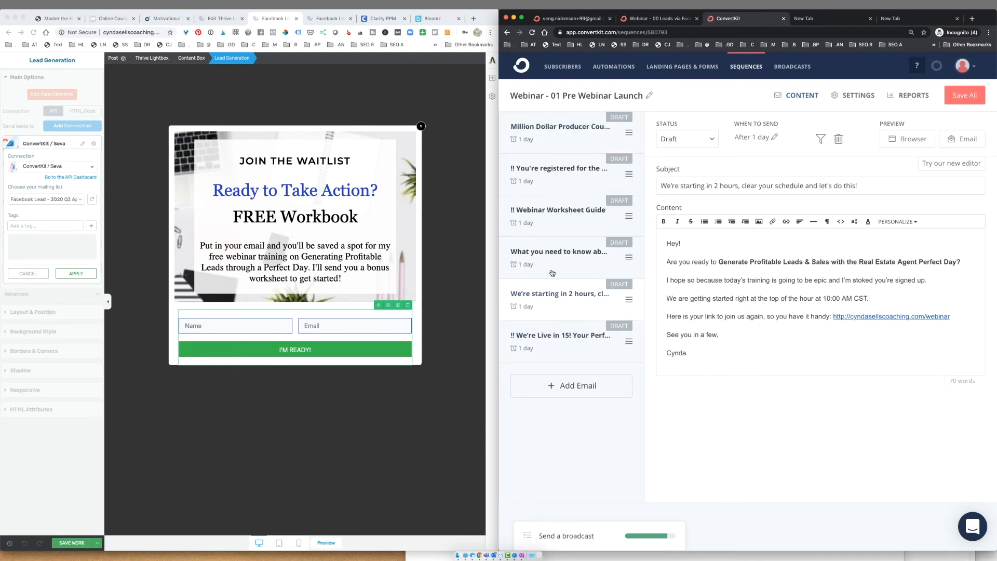
left_click(559, 348)
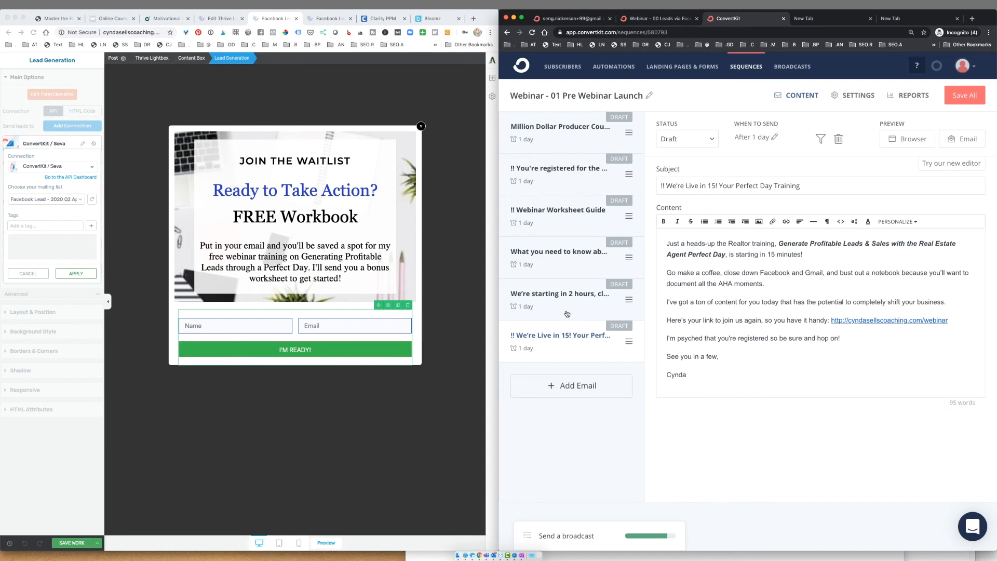
left_click(568, 265)
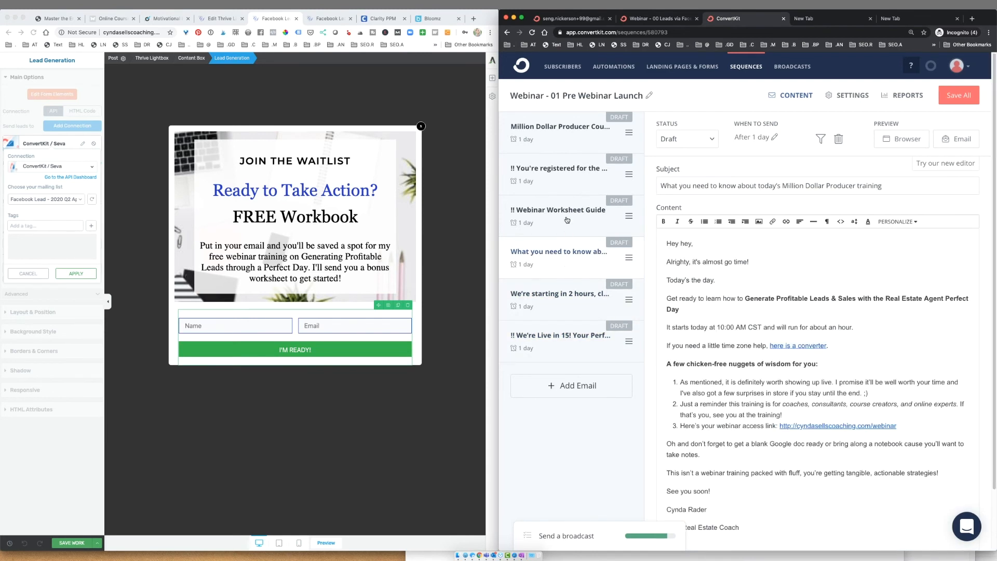
left_click(552, 130)
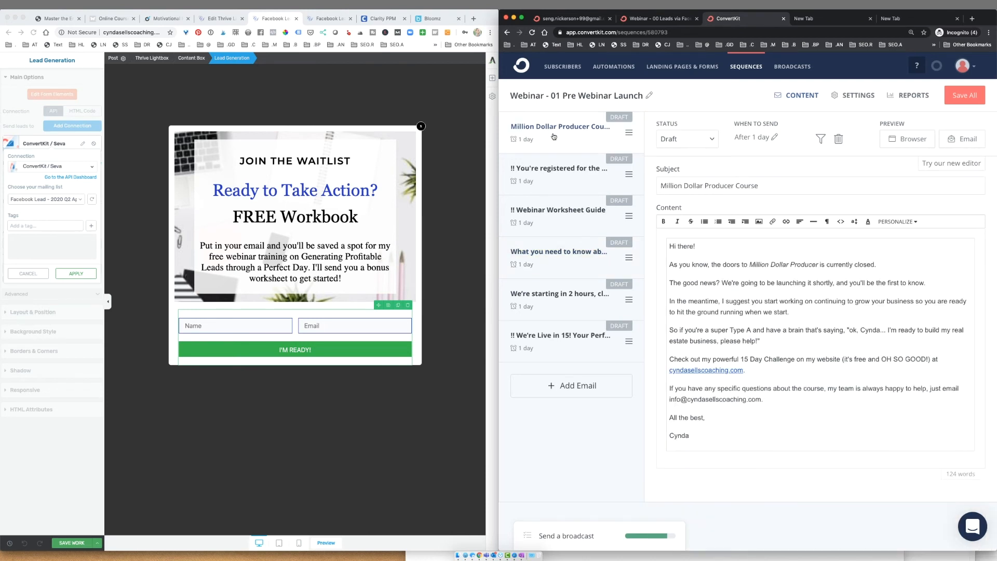
left_click(566, 171)
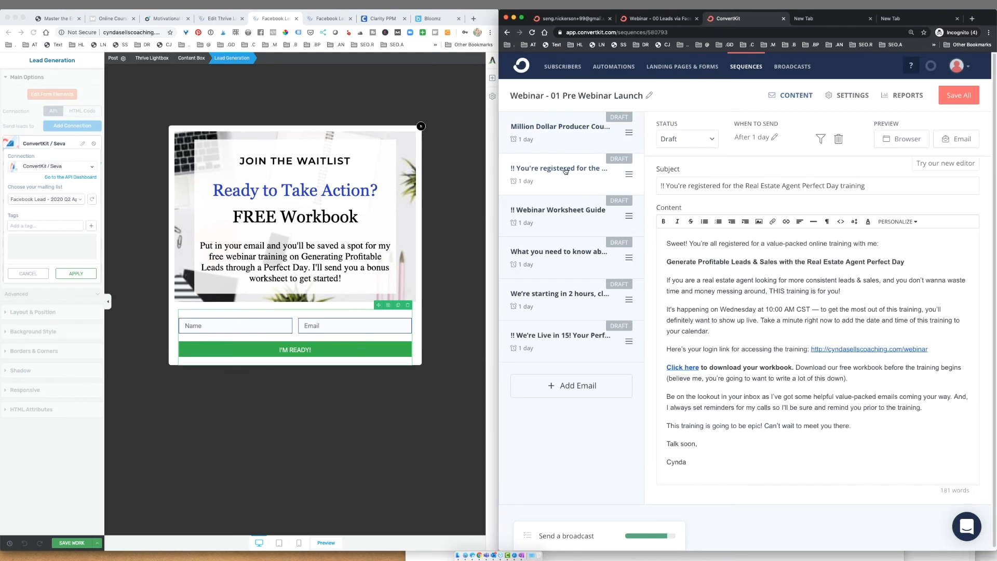
left_click(570, 217)
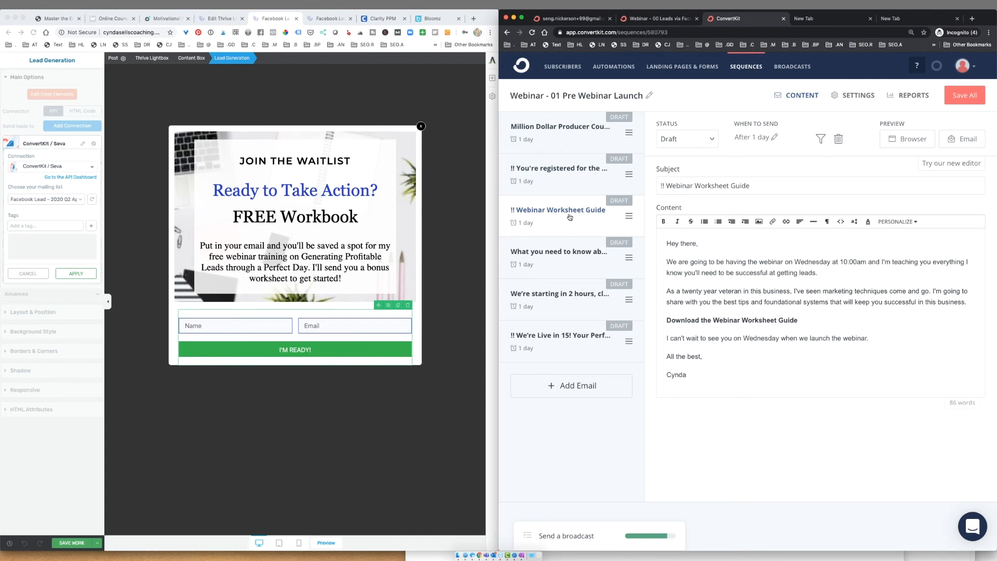
left_click(571, 261)
left_click(571, 303)
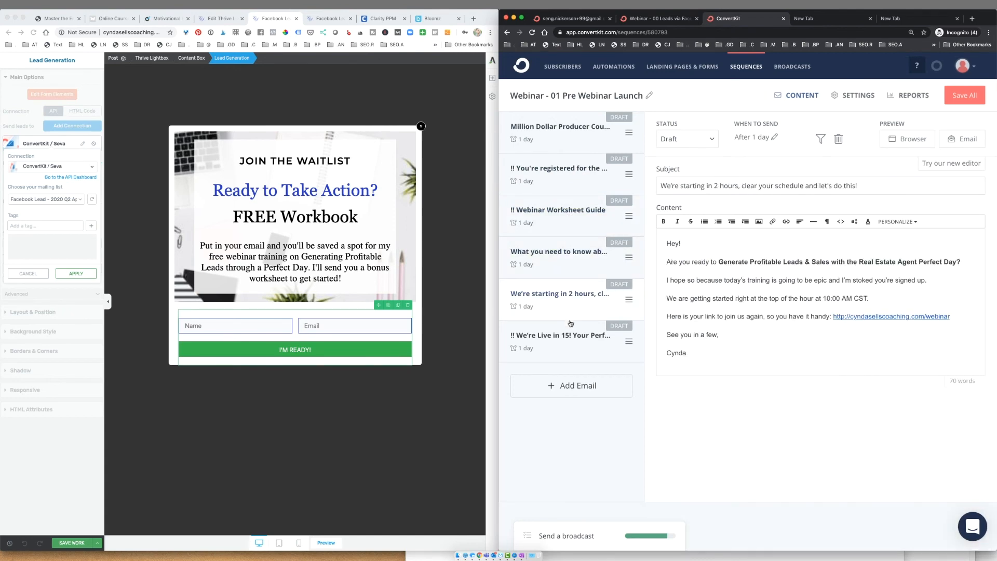
left_click(569, 345)
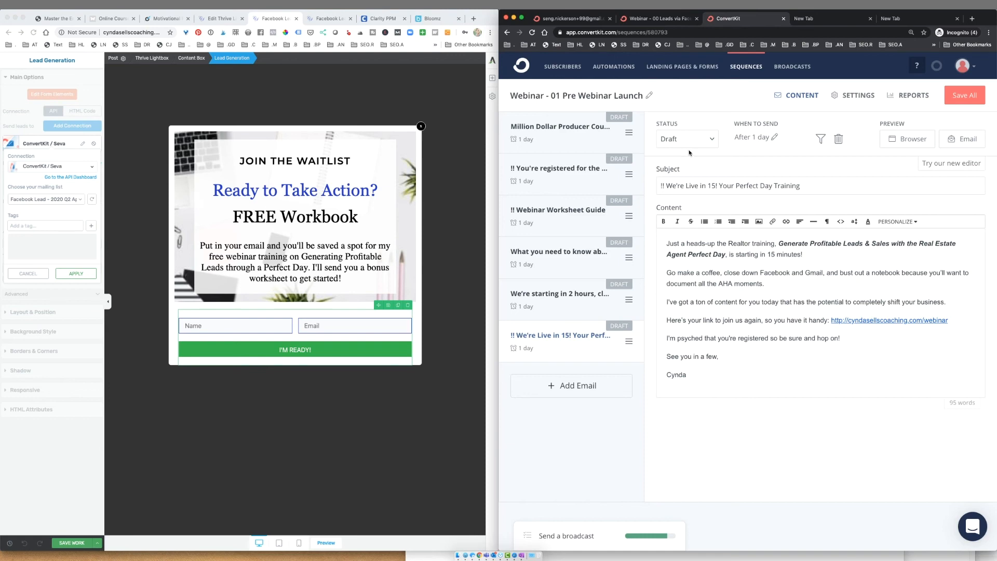
left_click(678, 20)
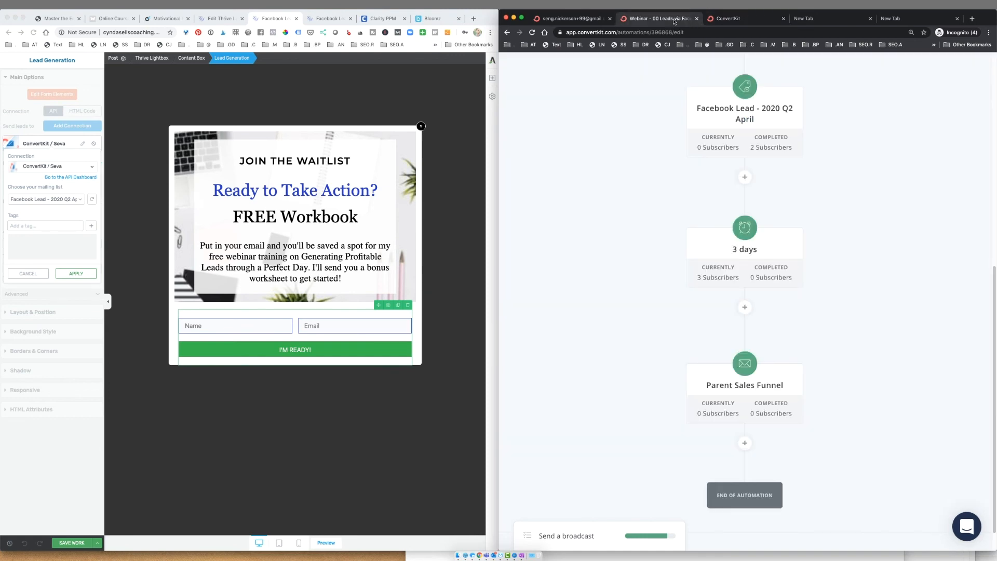
- Review the webinar automation's end and the pre-webinar launch sequence, then go to Broadcasts
scroll(762, 128, "down", 6)
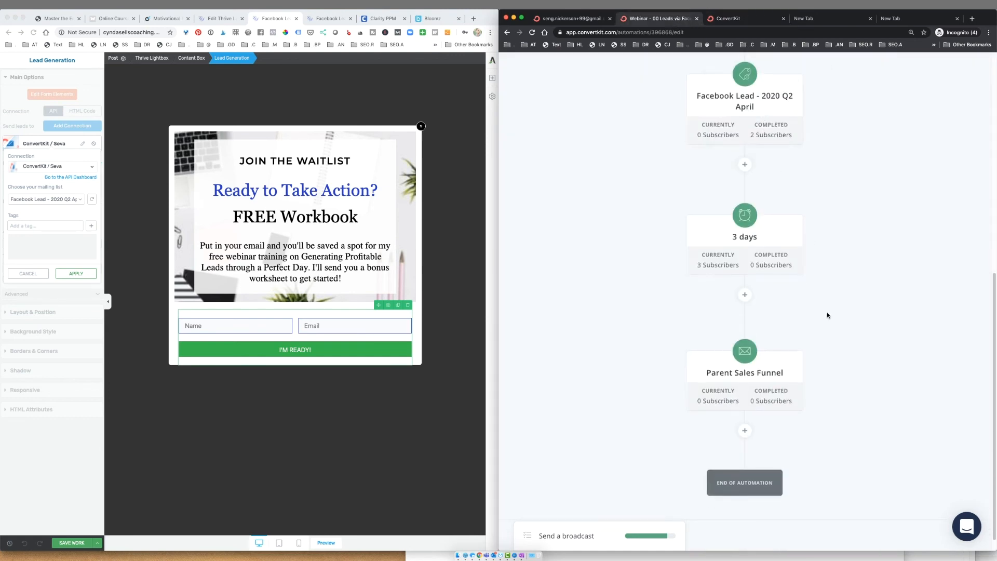
left_click(760, 23)
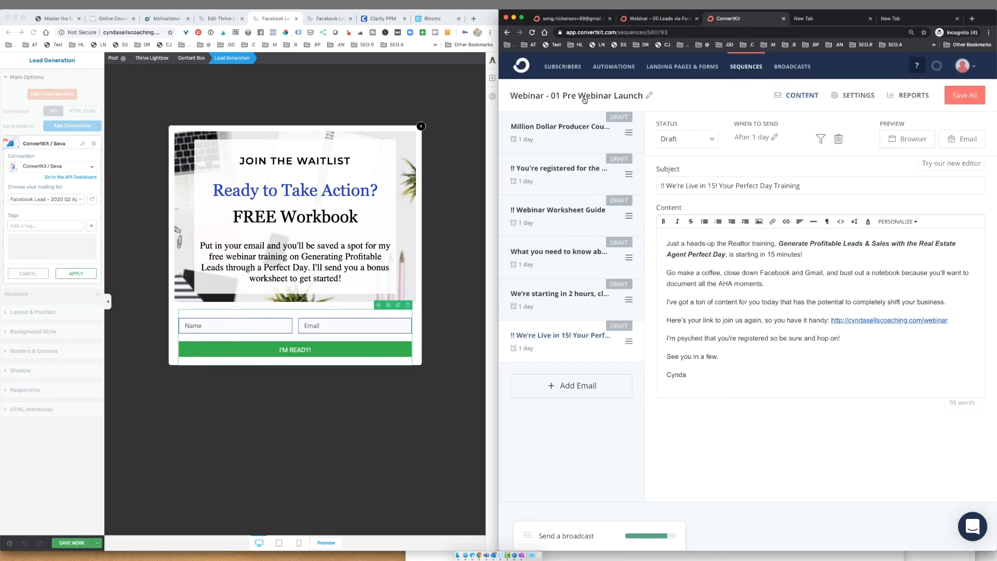
left_click(670, 23)
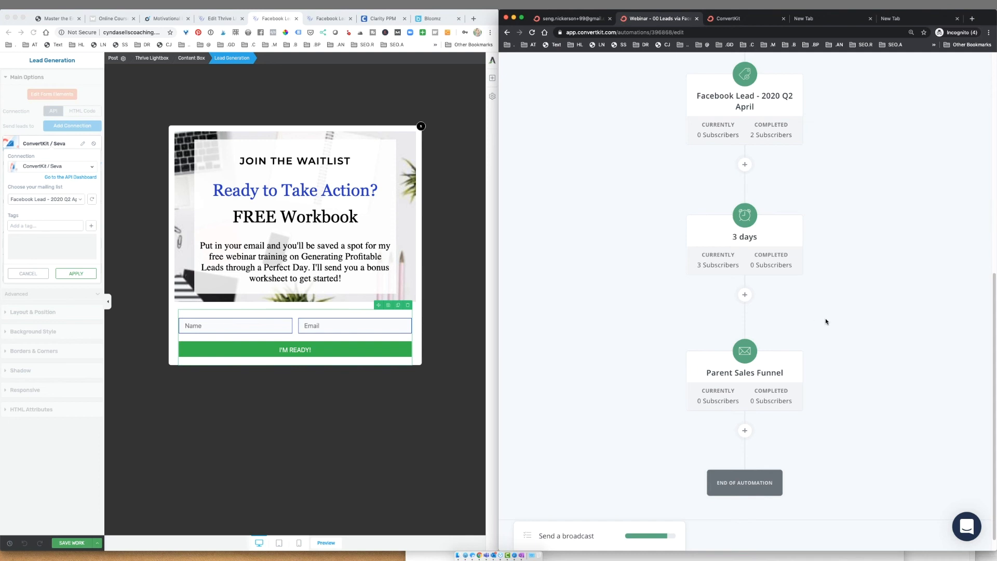
left_click(737, 19)
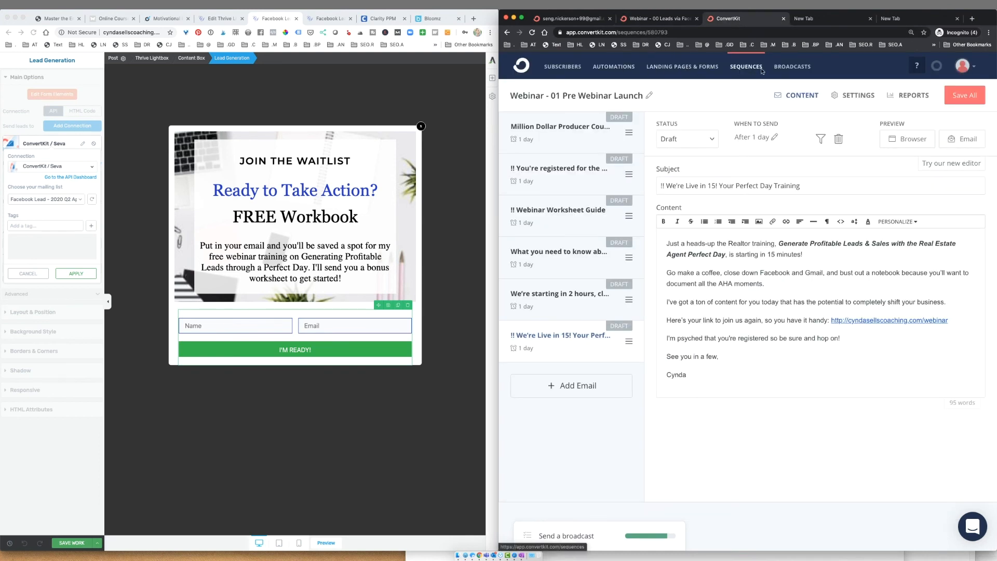
left_click(785, 69)
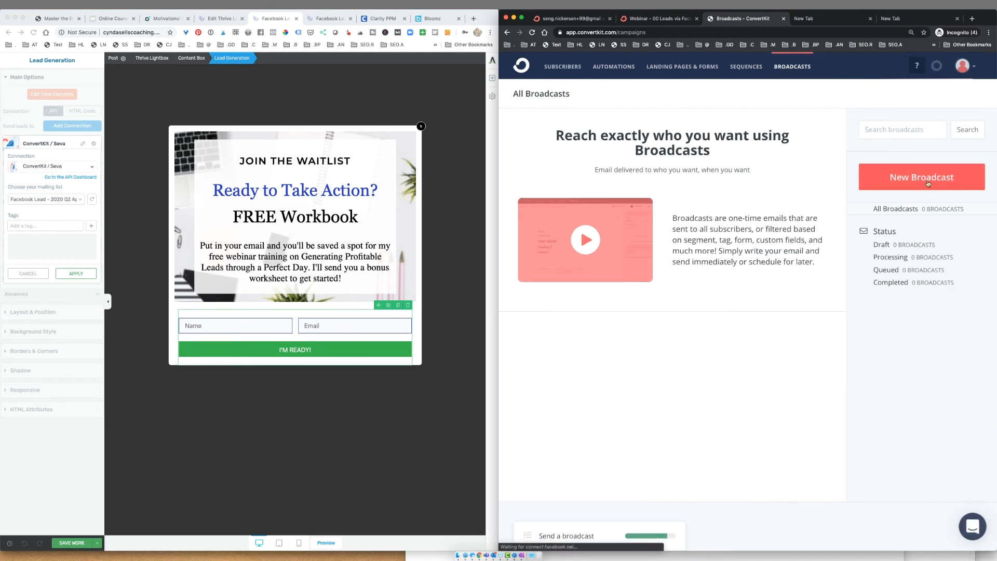
- Start a new broadcast and add a recipient filter, briefly trying the segment option
left_click(929, 180)
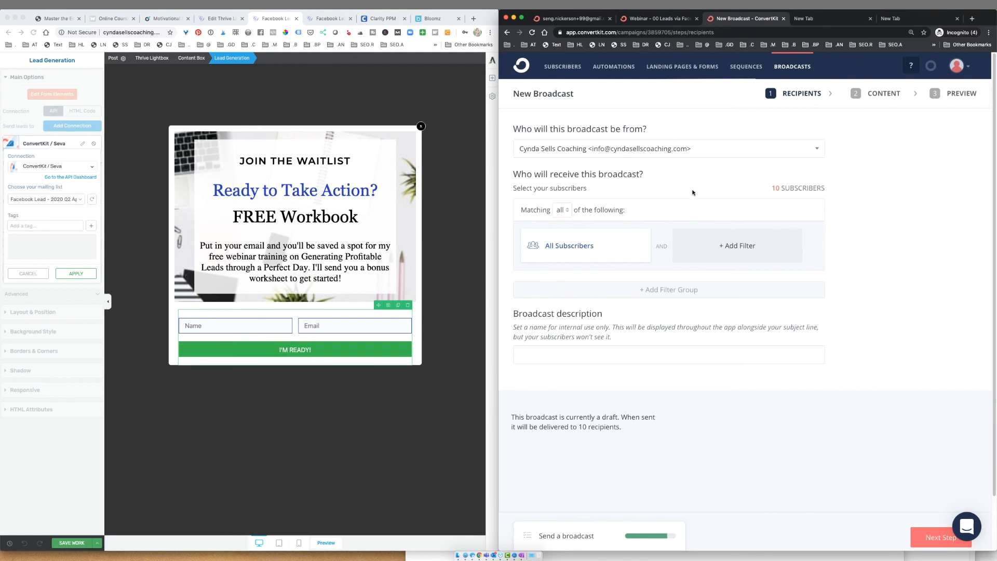
scroll(693, 191, "down", 1)
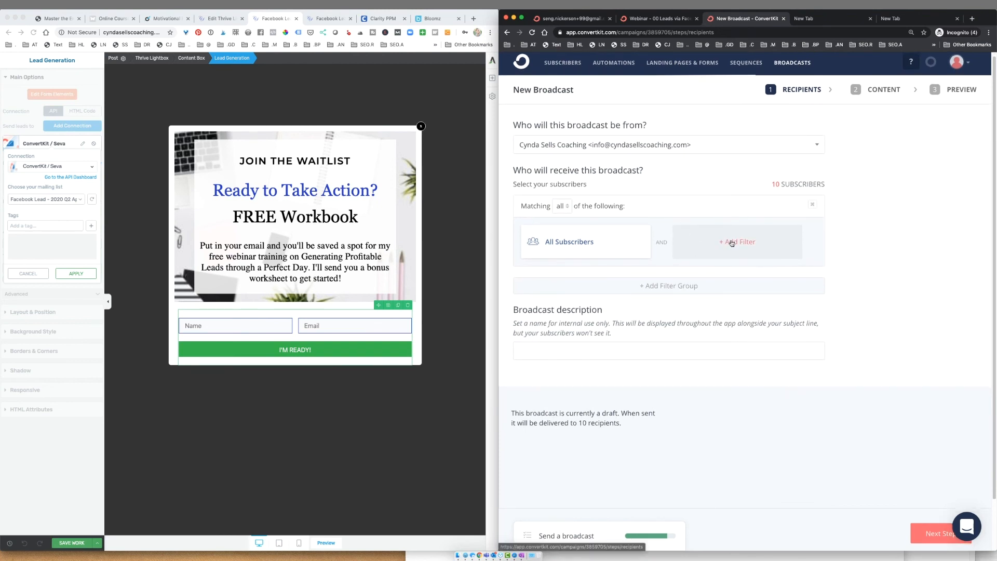
left_click(643, 232)
left_click(607, 243)
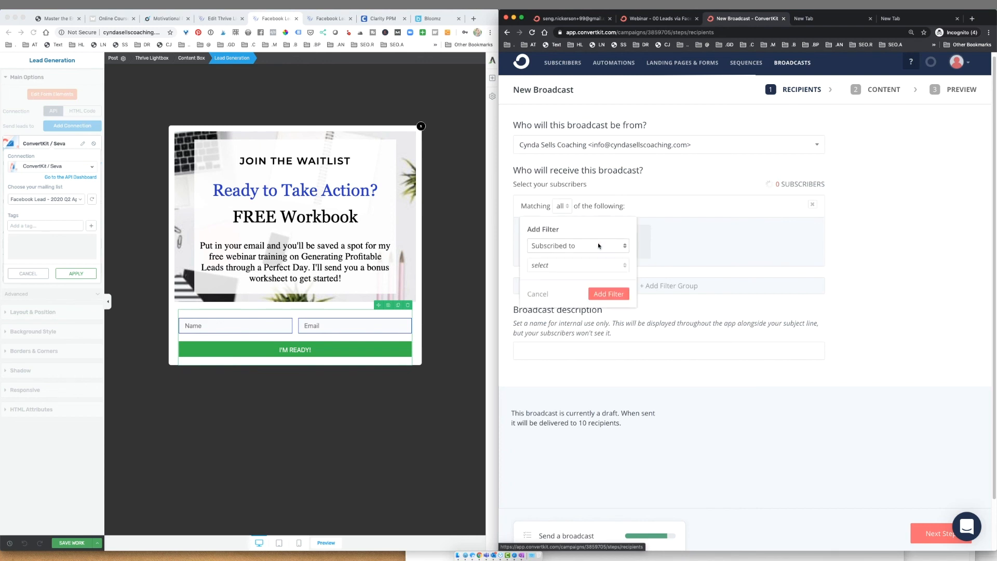
left_click(607, 243)
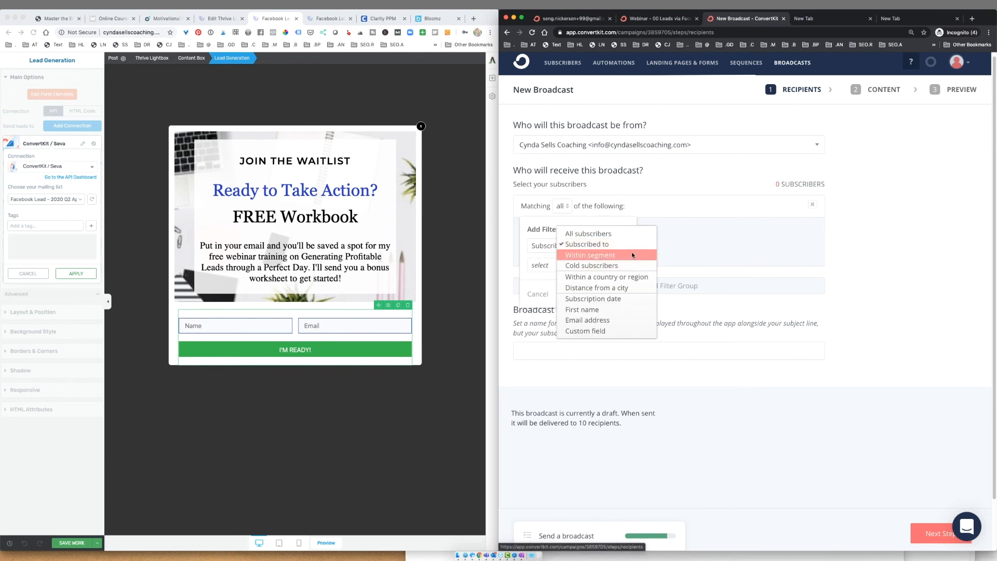
left_click(633, 254)
left_click(620, 265)
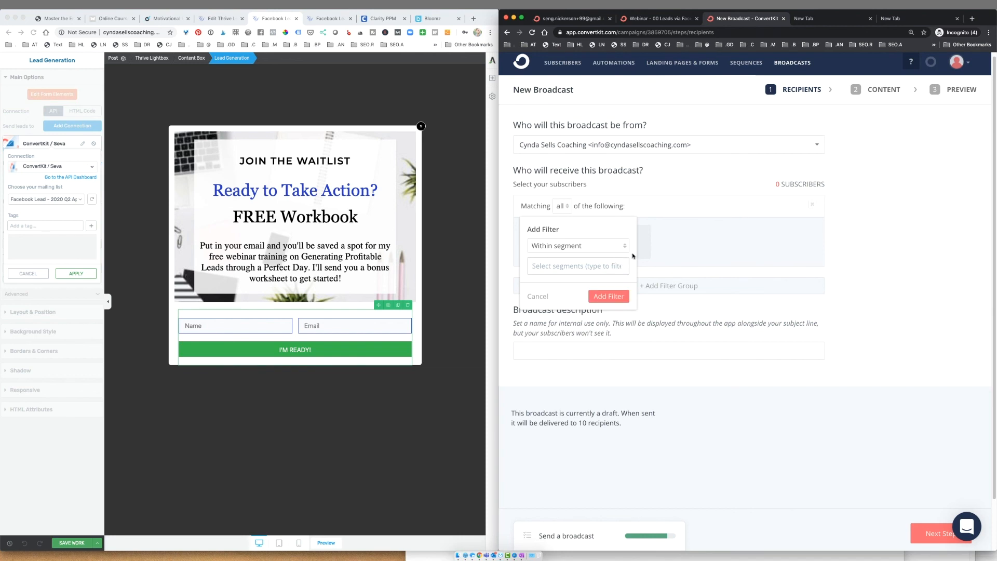
left_click(624, 246)
- Limit recipients to subscribers tagged 'Facebook Lead - 2020 Q2 April'
left_click(619, 242)
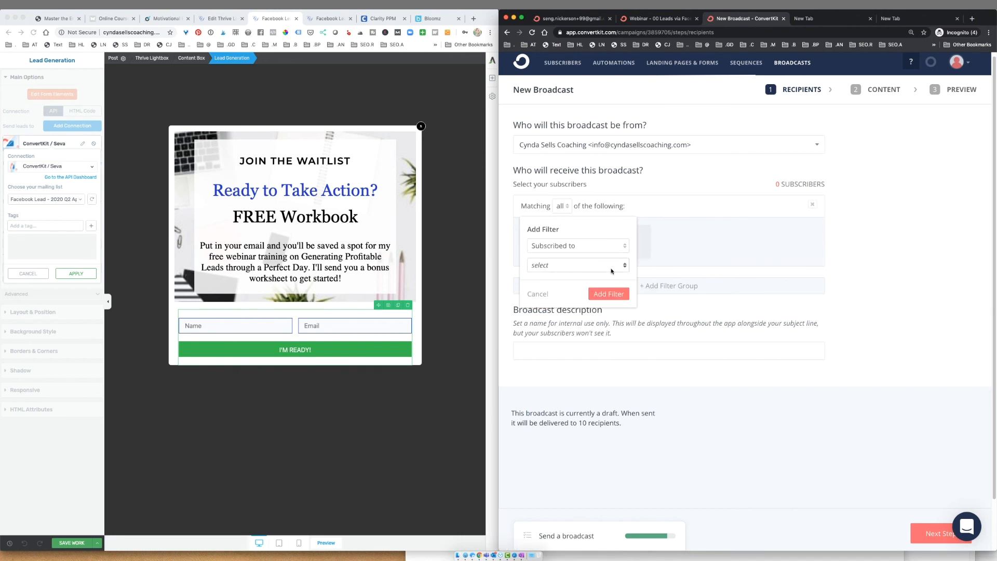
left_click(620, 265)
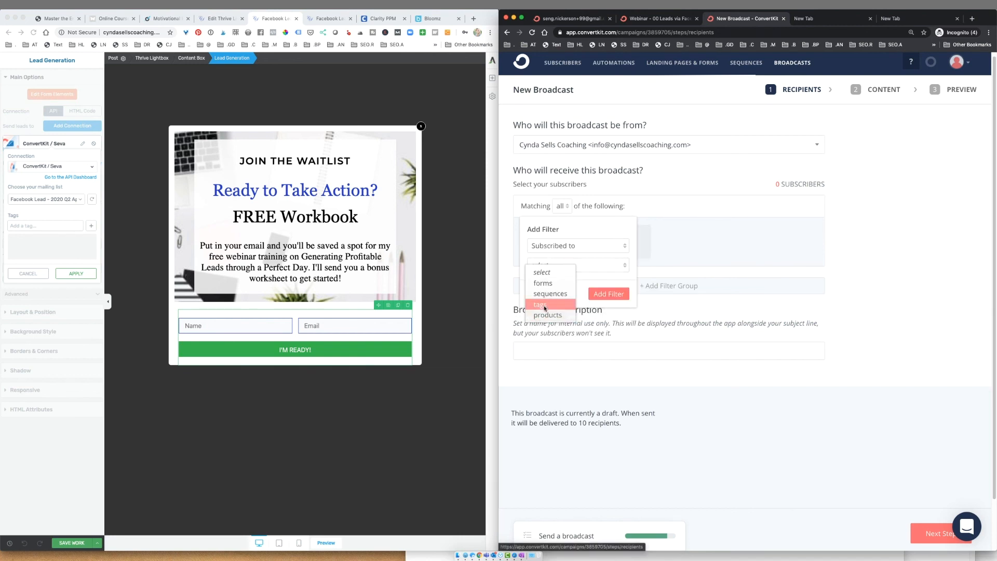
left_click(540, 305)
left_click(583, 287)
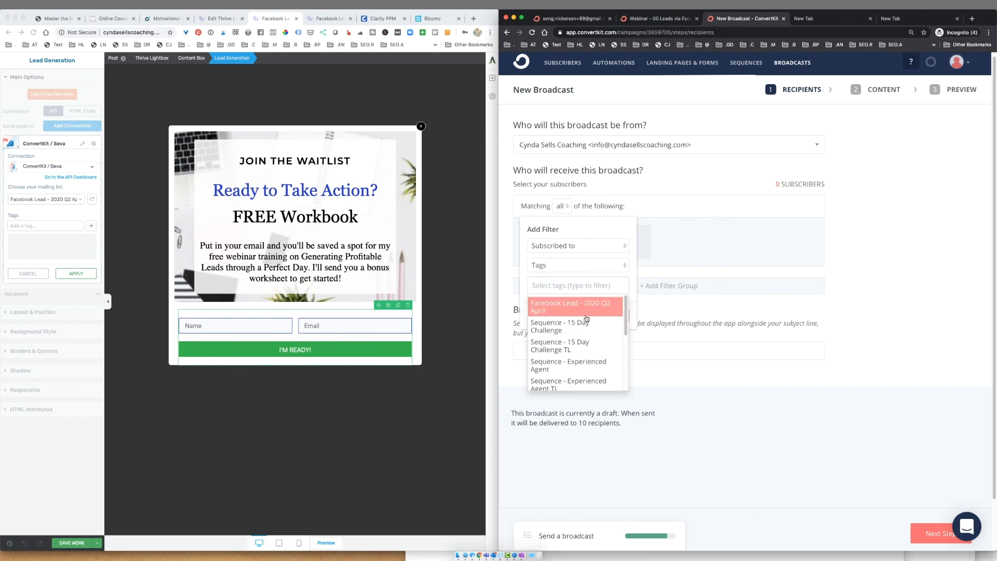
left_click(591, 306)
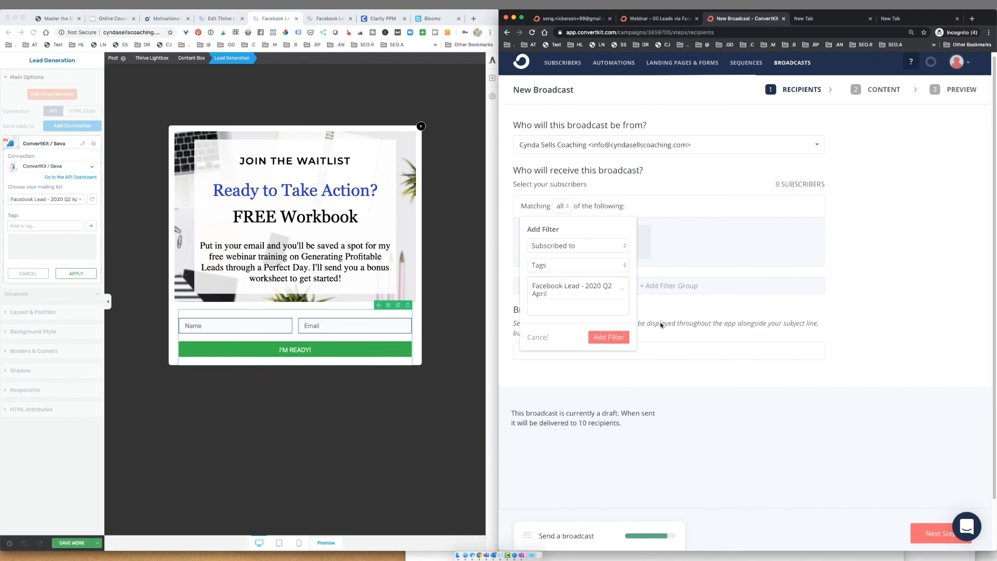
left_click(624, 338)
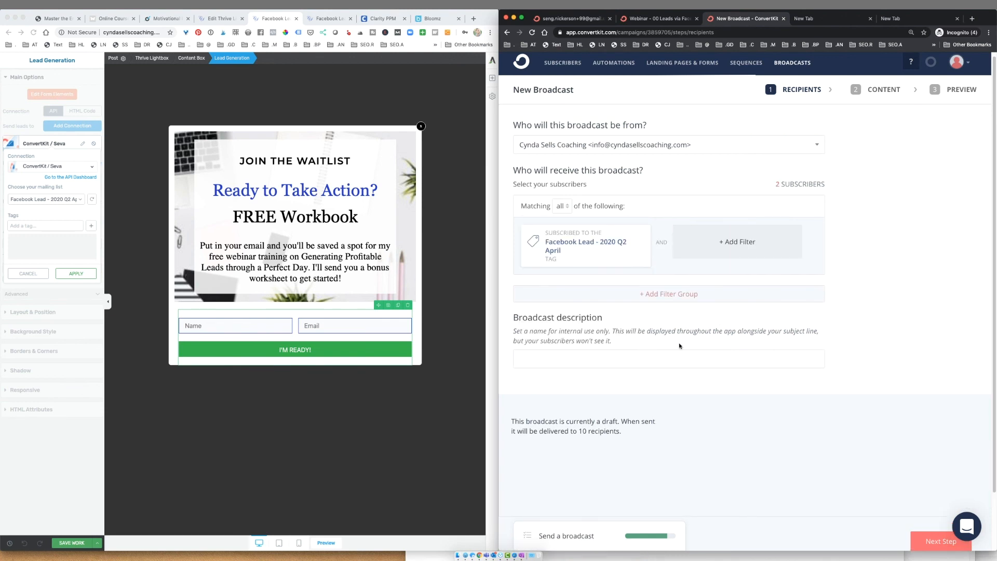
scroll(670, 349, "down", 1)
left_click(669, 354)
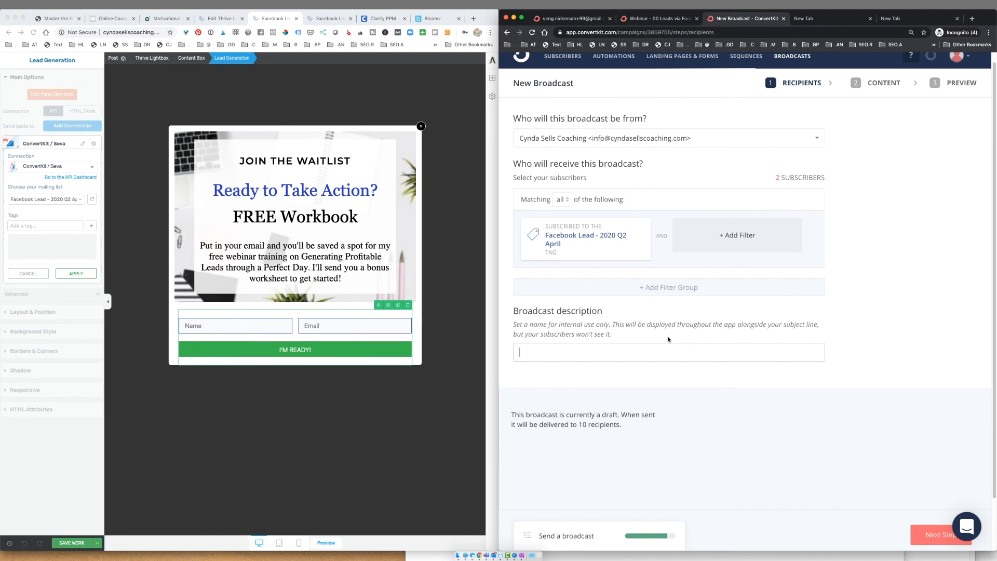
- Enter 'Email Sequence' as the broadcast description
type("Email Sequence")
right_click(506, 535)
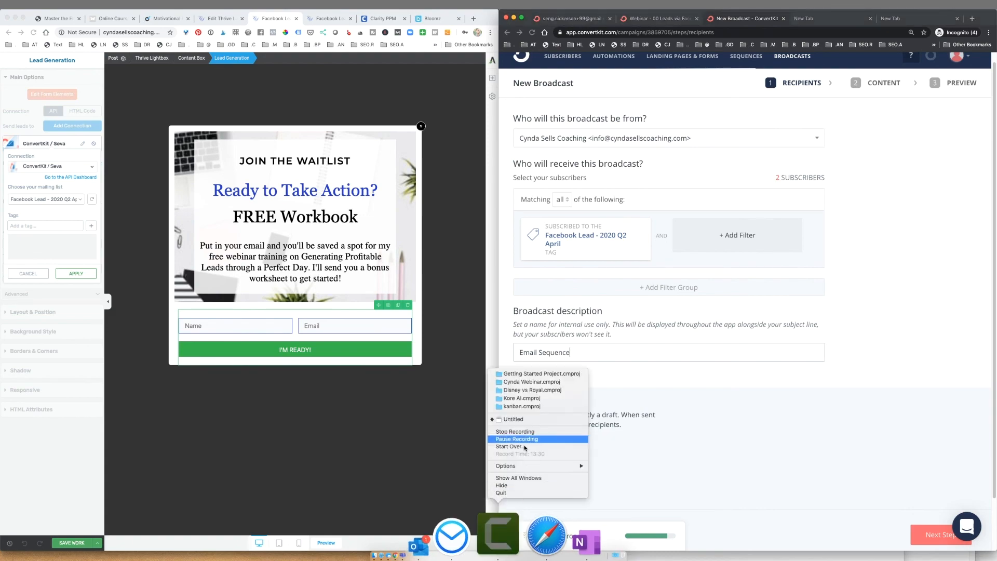